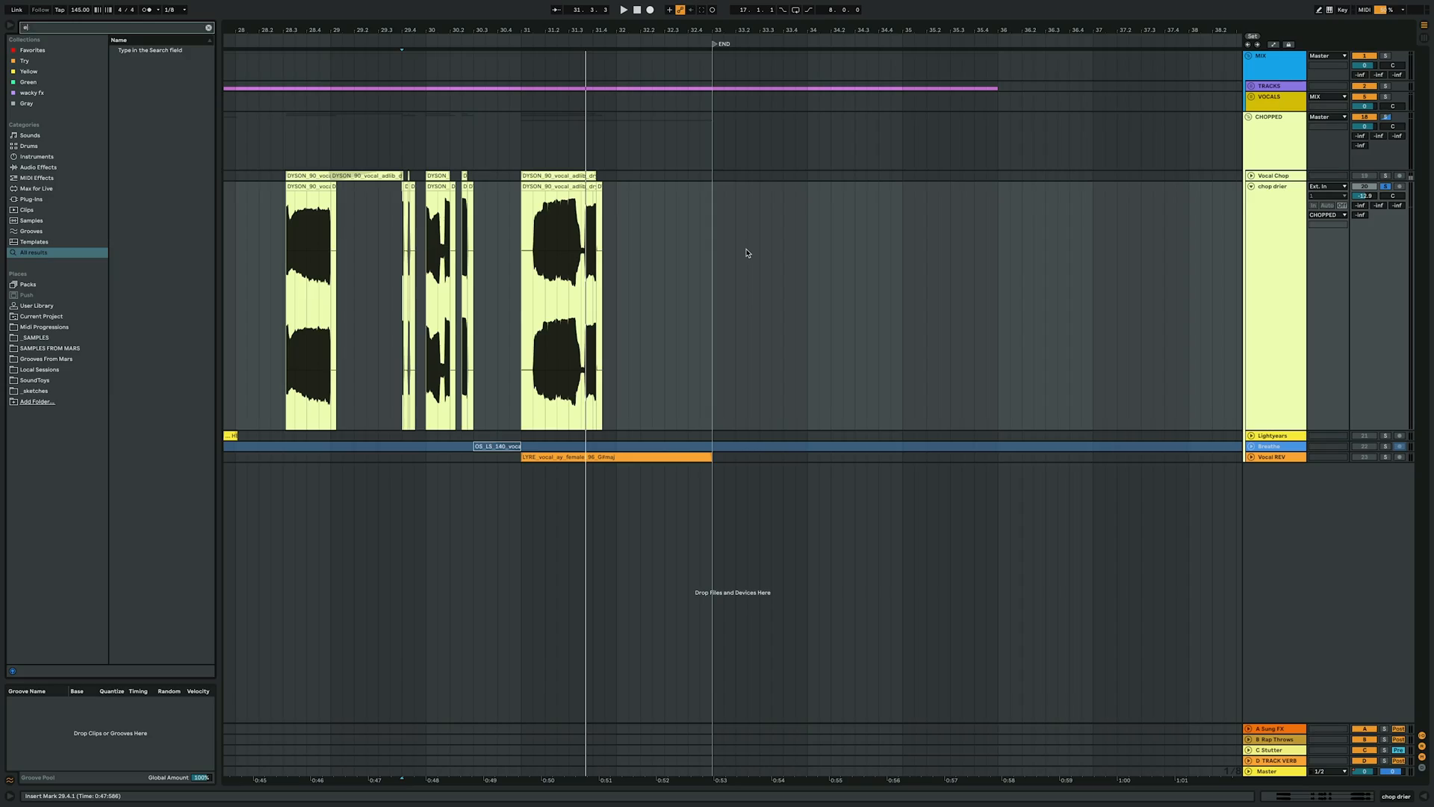
# Search the browser for Effect Rack and load it onto the chop drier track
pyautogui.write('ffectrack')
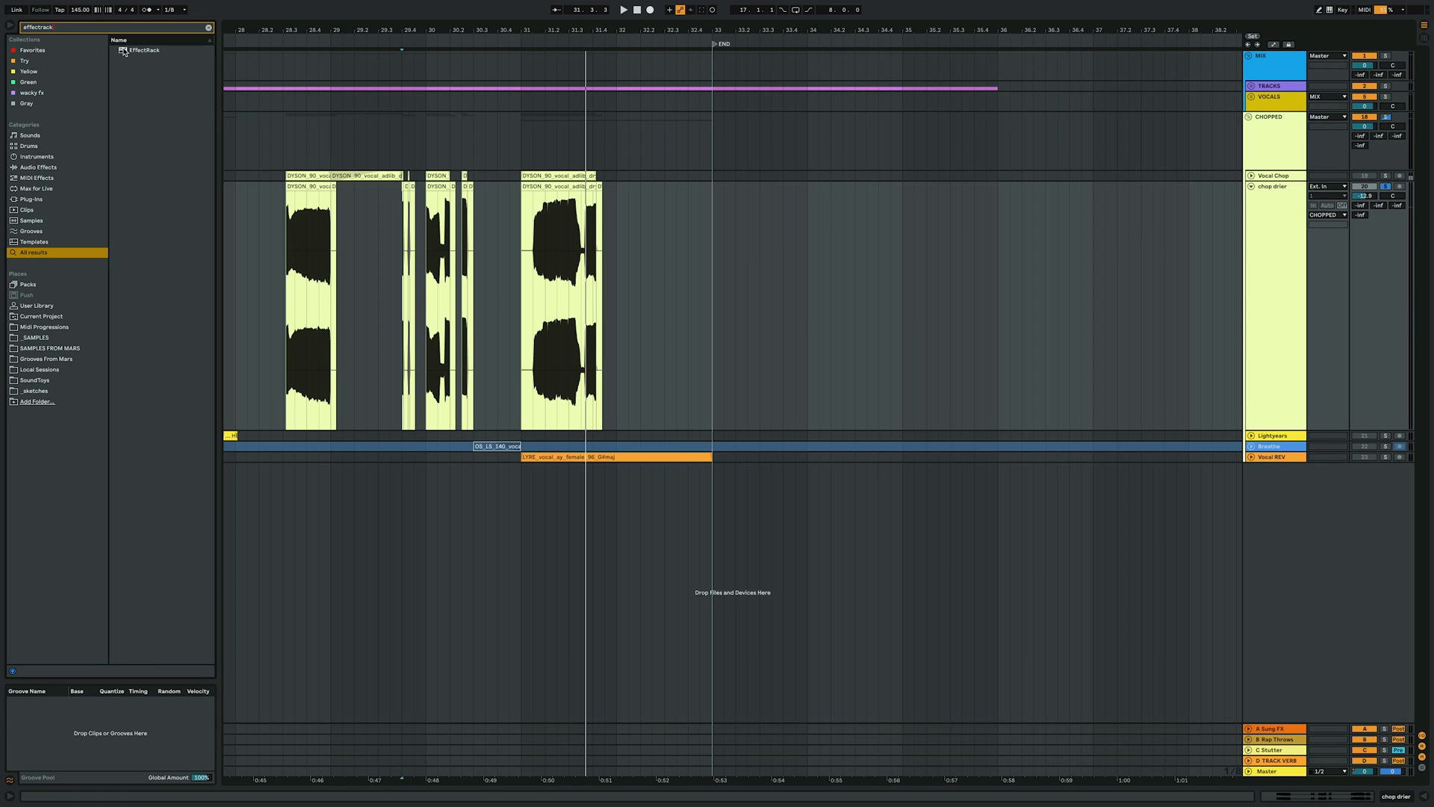
pyautogui.doubleClick(124, 52)
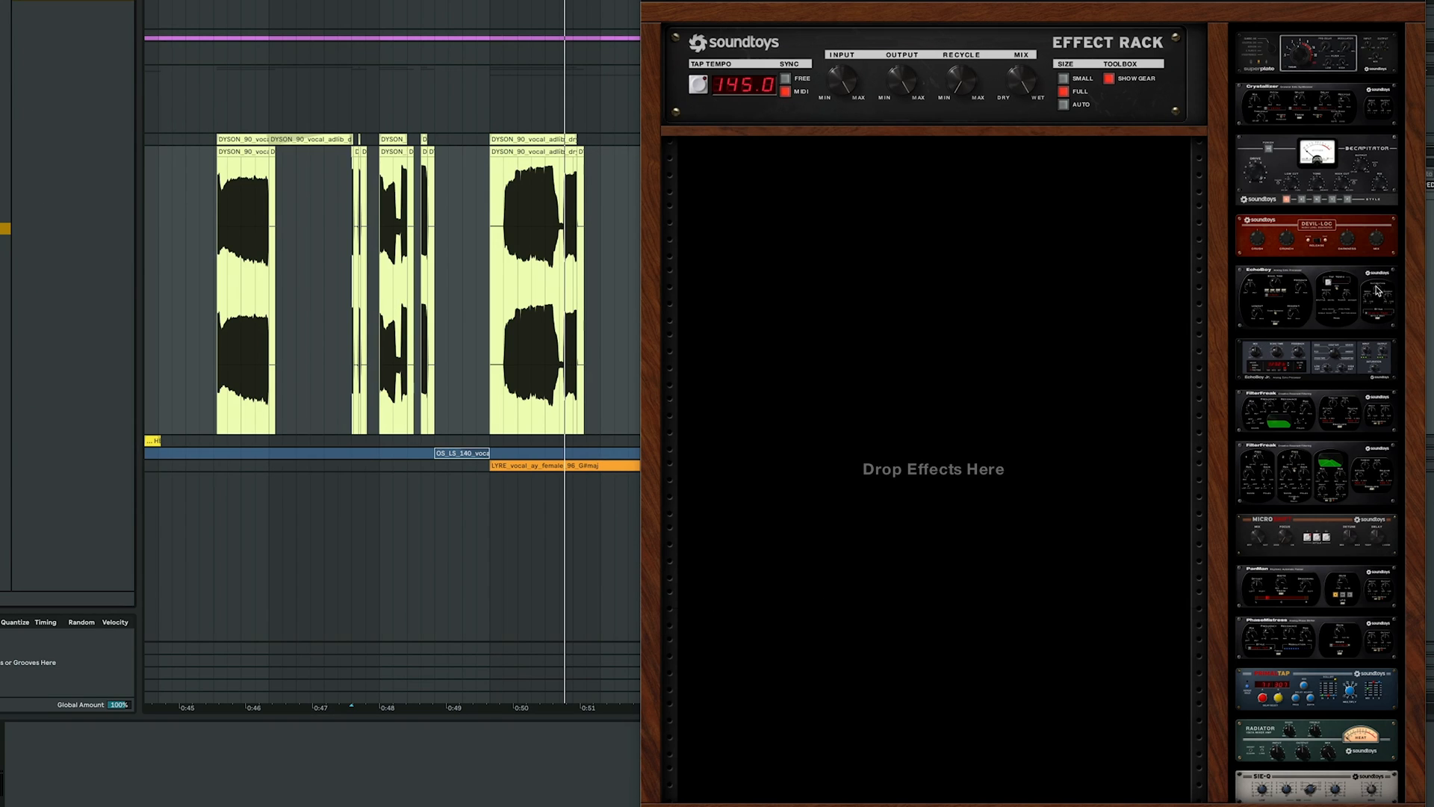
# Add EchoBoy to the empty rack and switch its echo time to milliseconds, about 34.8 ms
pyautogui.moveTo(1378, 289); pyautogui.dragTo(930, 276)
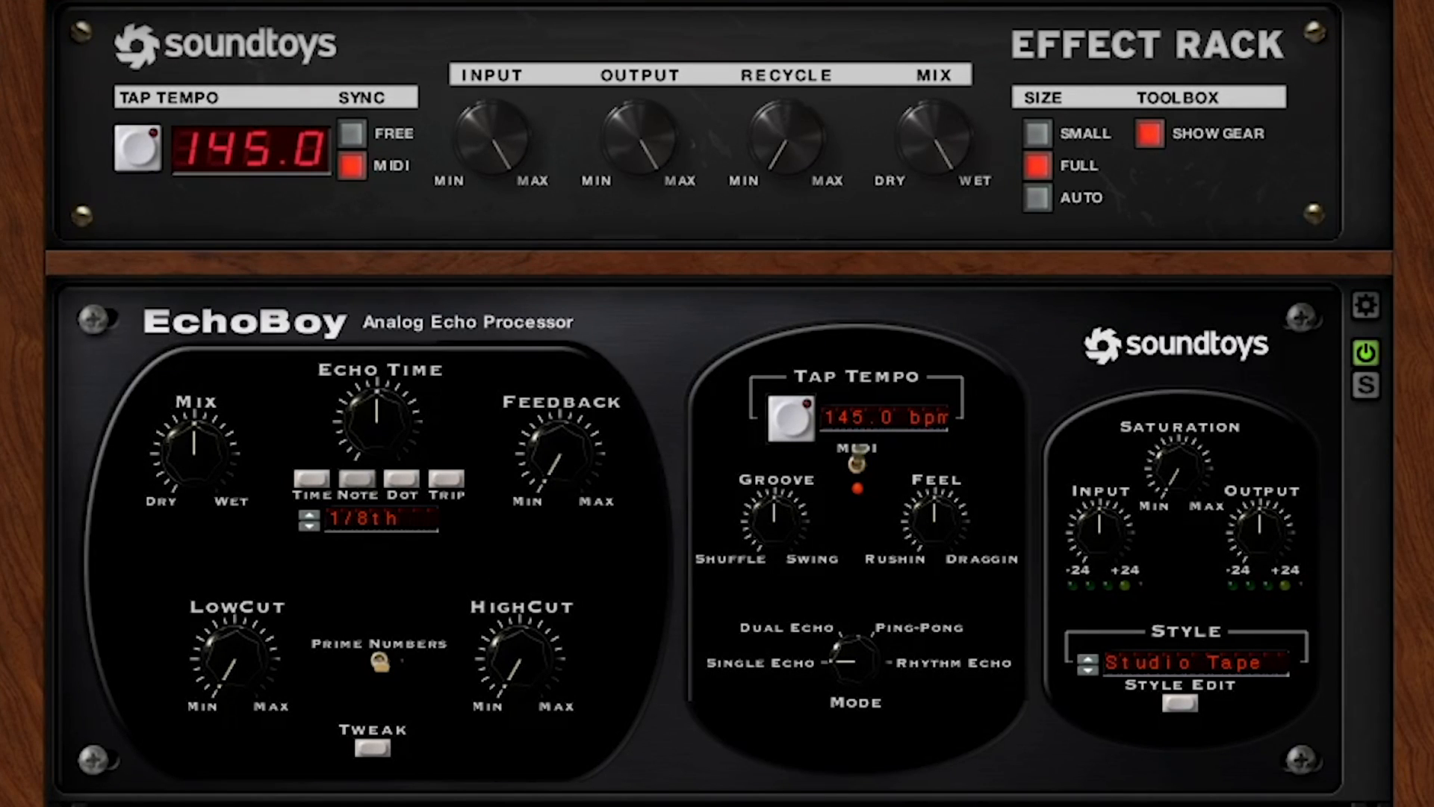
pyautogui.click(311, 478)
pyautogui.moveTo(381, 427); pyautogui.dragTo(381, 465)
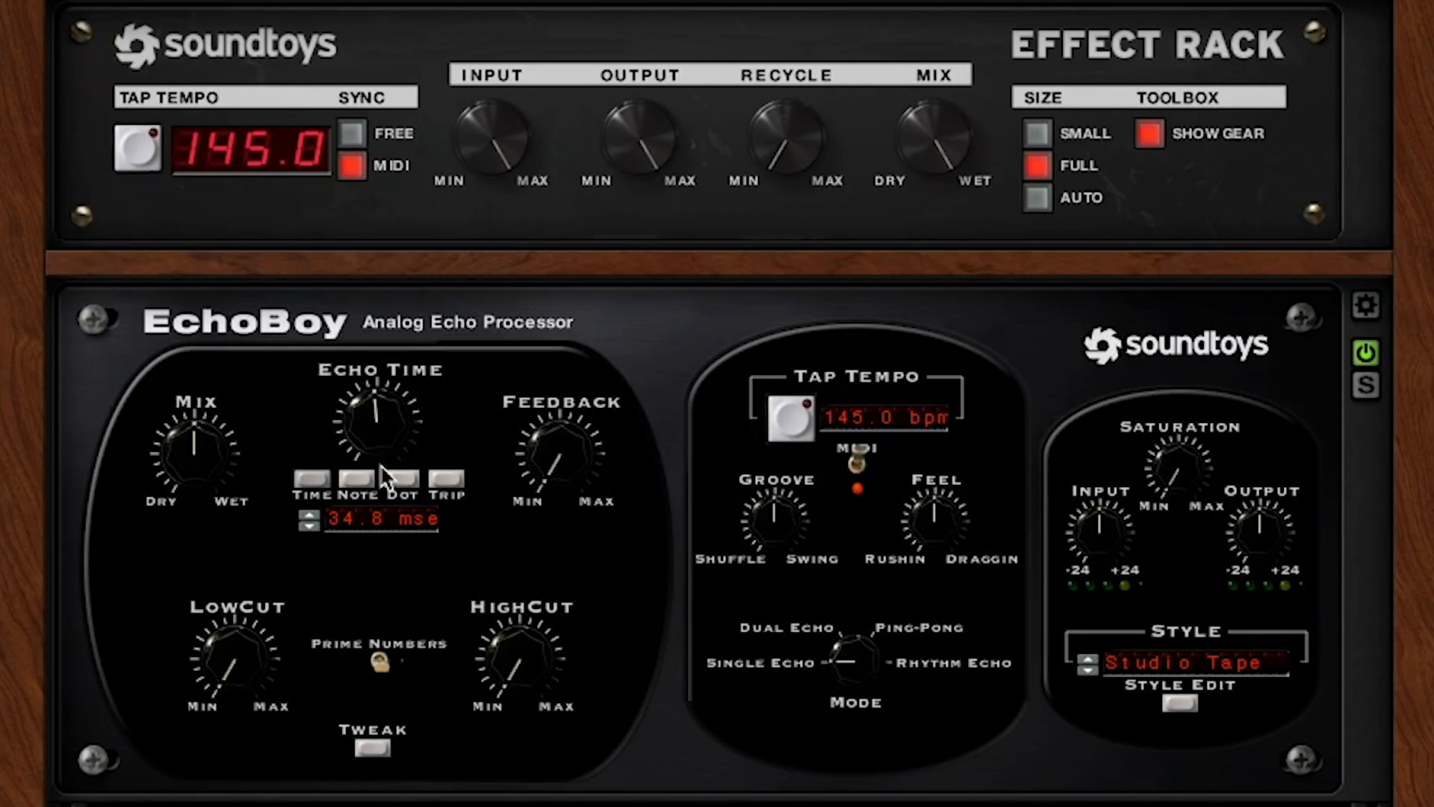
# Raise EchoBoy's low cut, lower its high cut and increase its feedback
pyautogui.moveTo(238, 659); pyautogui.dragTo(302, 526)
pyautogui.moveTo(512, 670); pyautogui.dragTo(524, 651)
pyautogui.moveTo(561, 448); pyautogui.dragTo(576, 391)
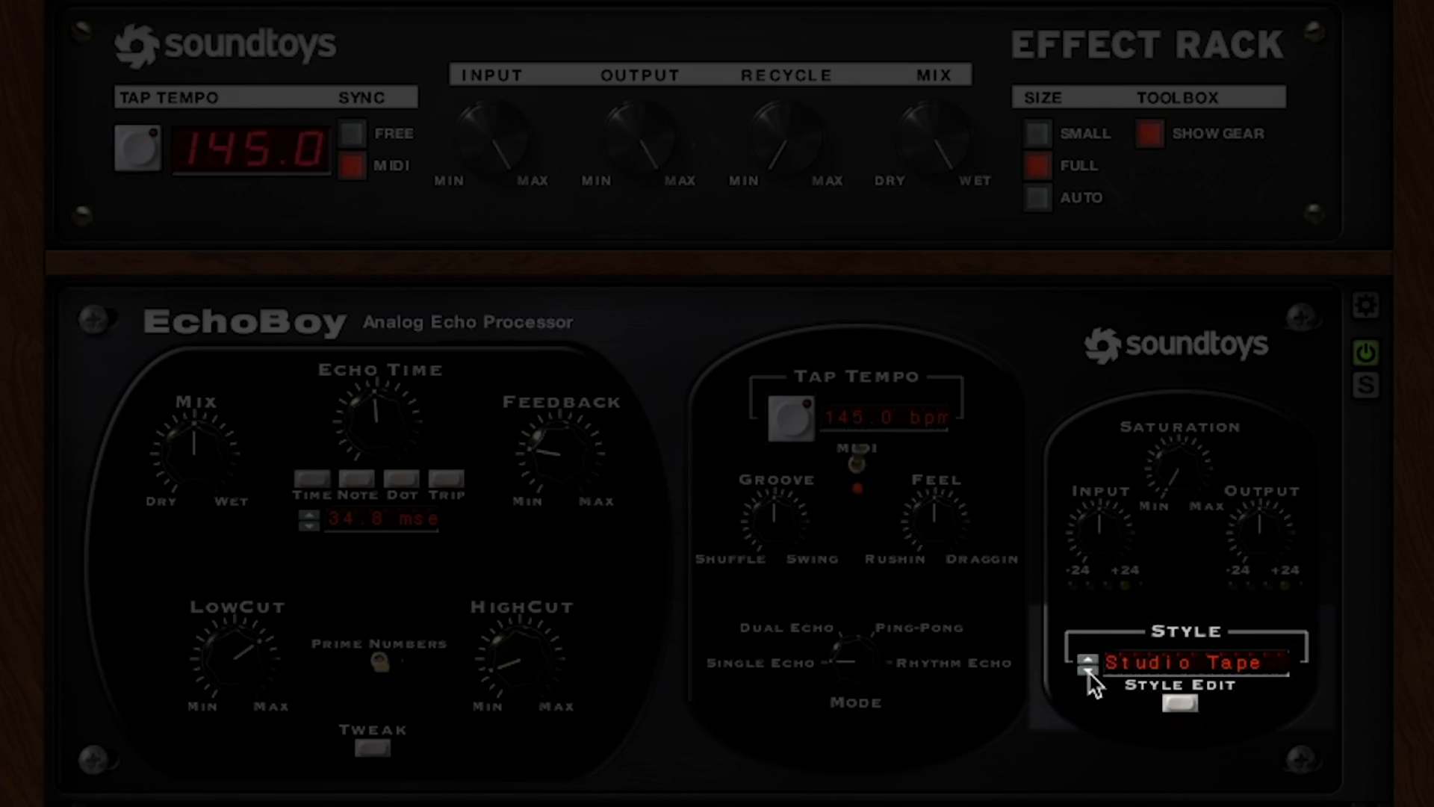
# Set EchoBoy's style to AM Radio and raise its saturation
pyautogui.click(1088, 670)
pyautogui.click(1088, 670)
pyautogui.click(1088, 670)
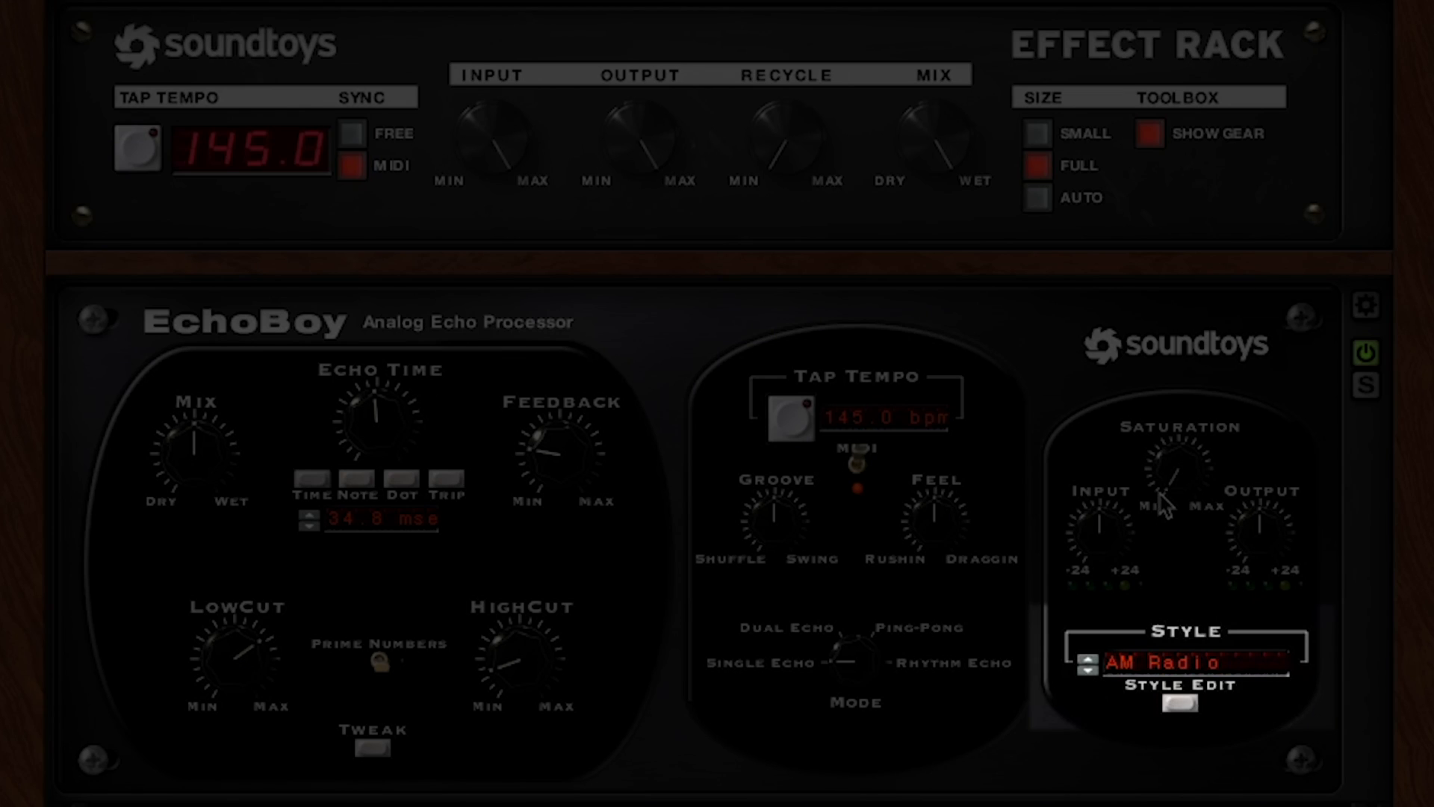
pyautogui.moveTo(1176, 491); pyautogui.dragTo(1208, 325)
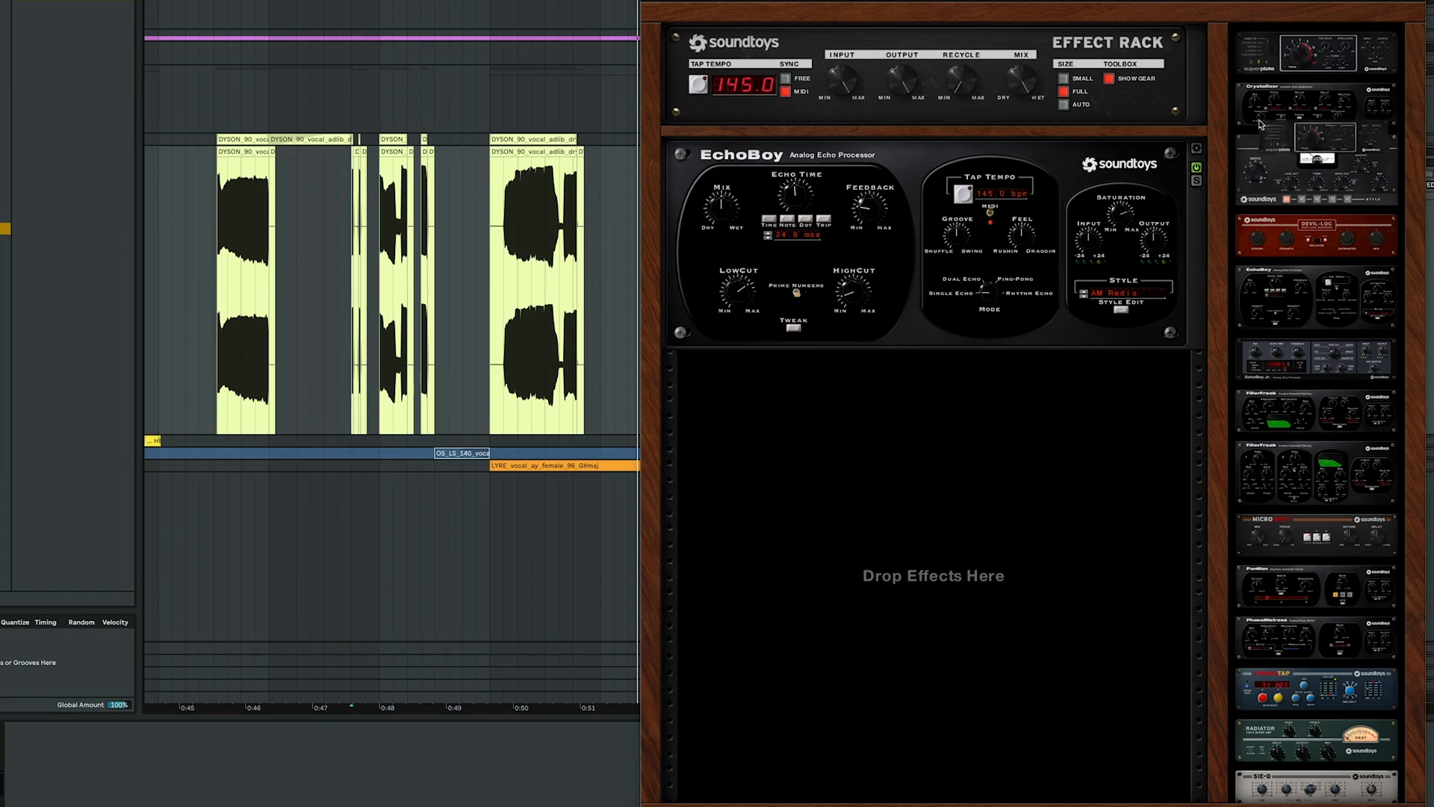
# Add Superplate below EchoBoy, turn its mix toward dry and raise its modulation
pyautogui.moveTo(1260, 123); pyautogui.dragTo(892, 468)
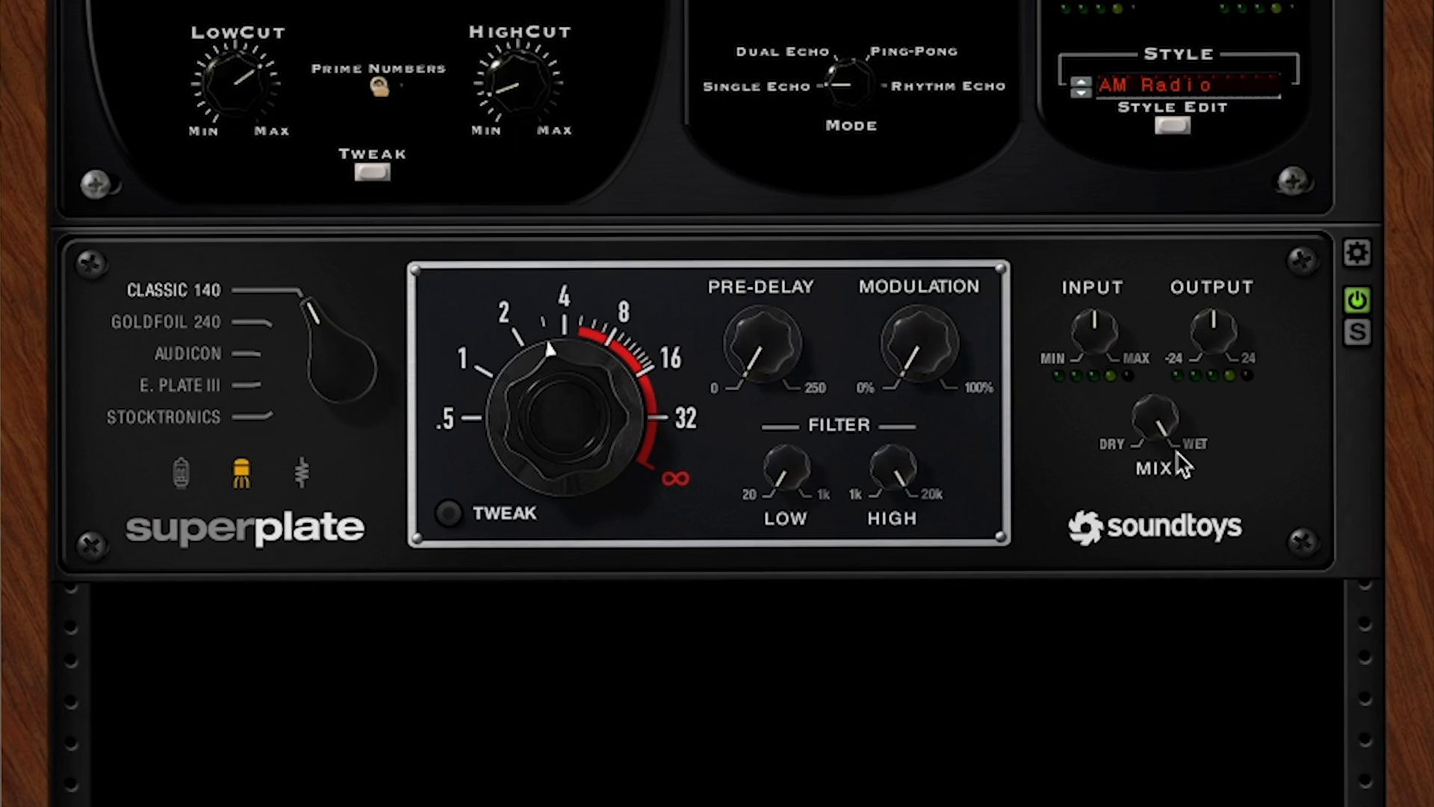
pyautogui.moveTo(1178, 451); pyautogui.dragTo(1144, 441)
pyautogui.moveTo(926, 354); pyautogui.dragTo(943, 259)
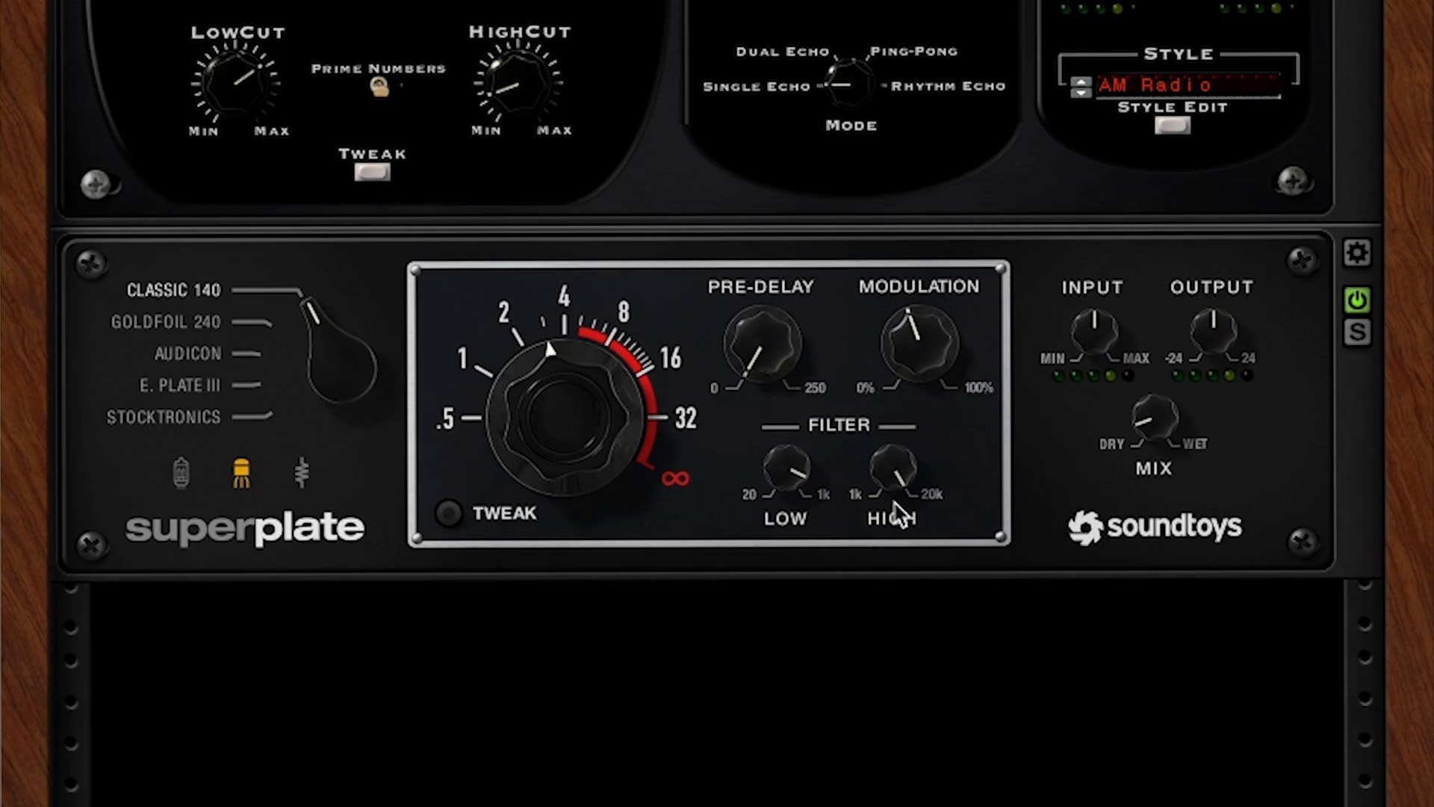
# Open Superplate's Tweak panel to inspect its extra controls, then close it
pyautogui.click(449, 513)
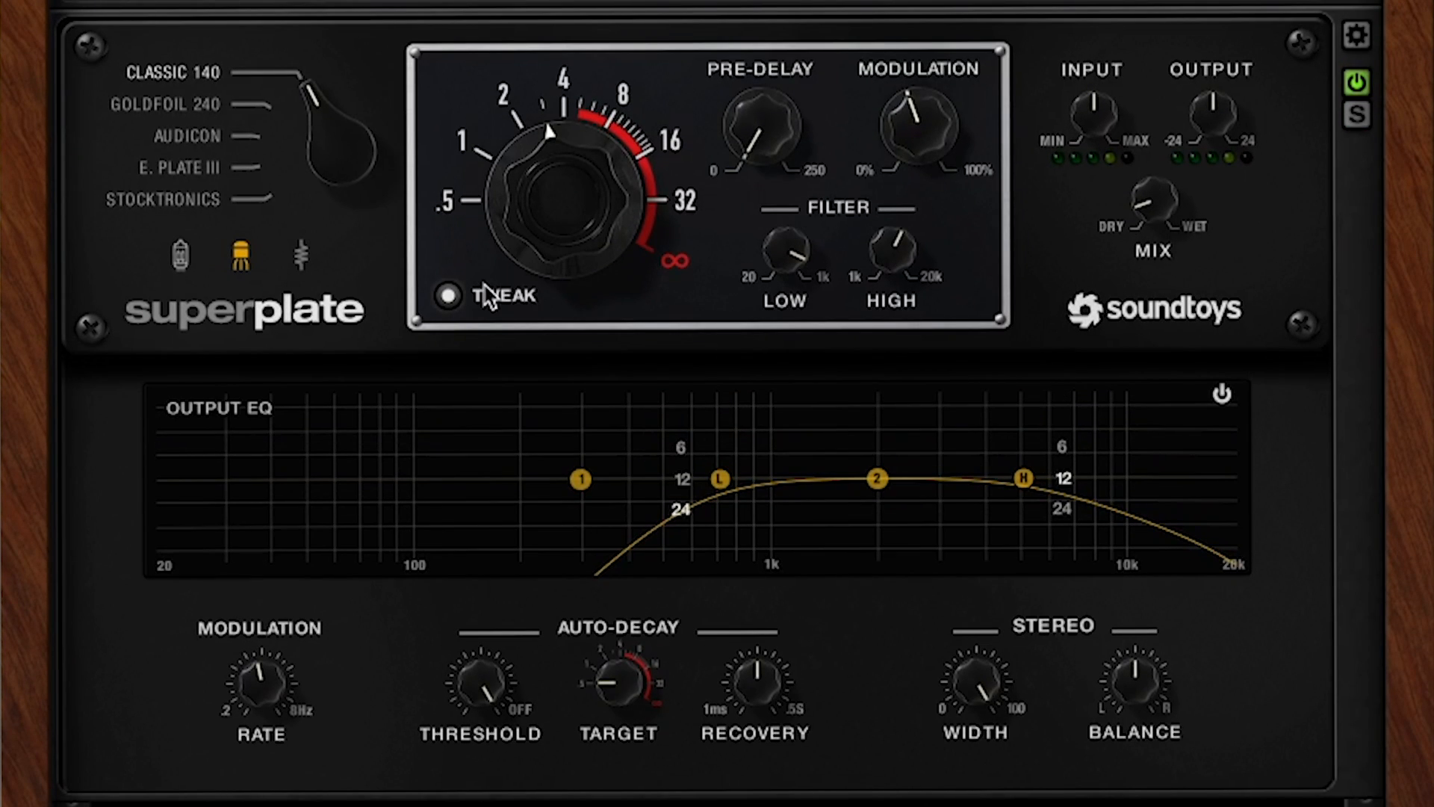
pyautogui.click(448, 295)
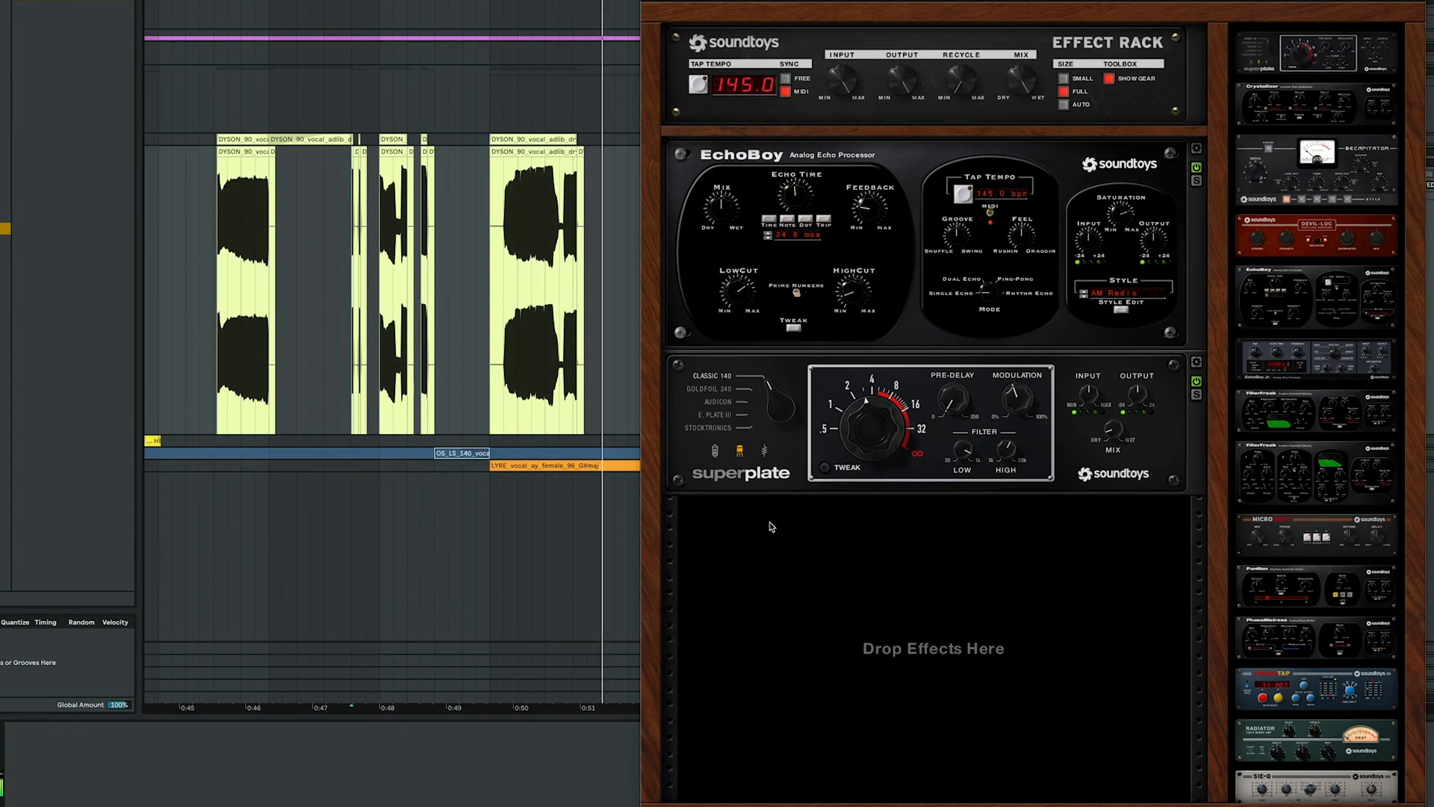
# Add MicroShift below Superplate and adjust its mix, focus and detune
pyautogui.moveTo(1307, 533); pyautogui.dragTo(931, 561)
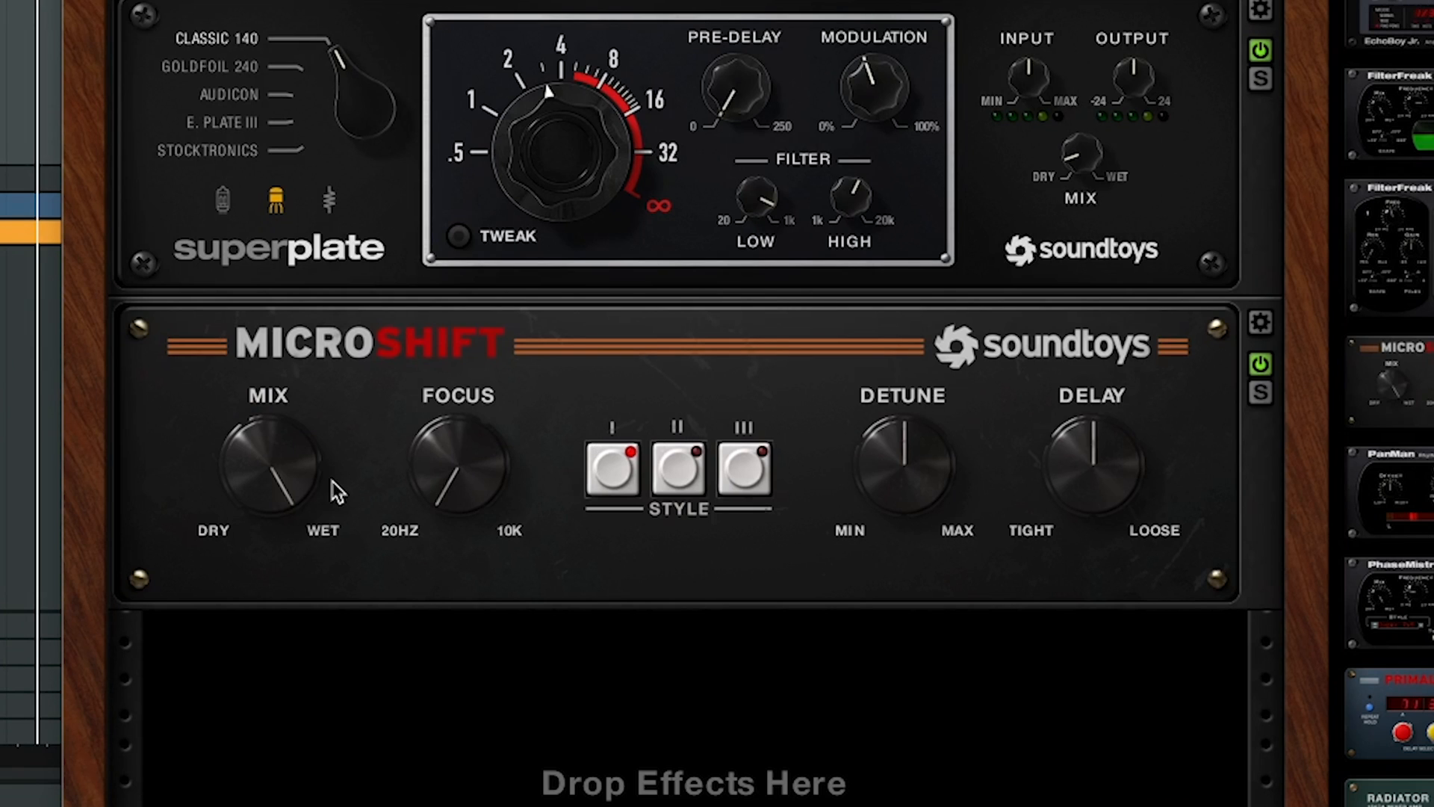
pyautogui.moveTo(295, 481); pyautogui.dragTo(217, 621)
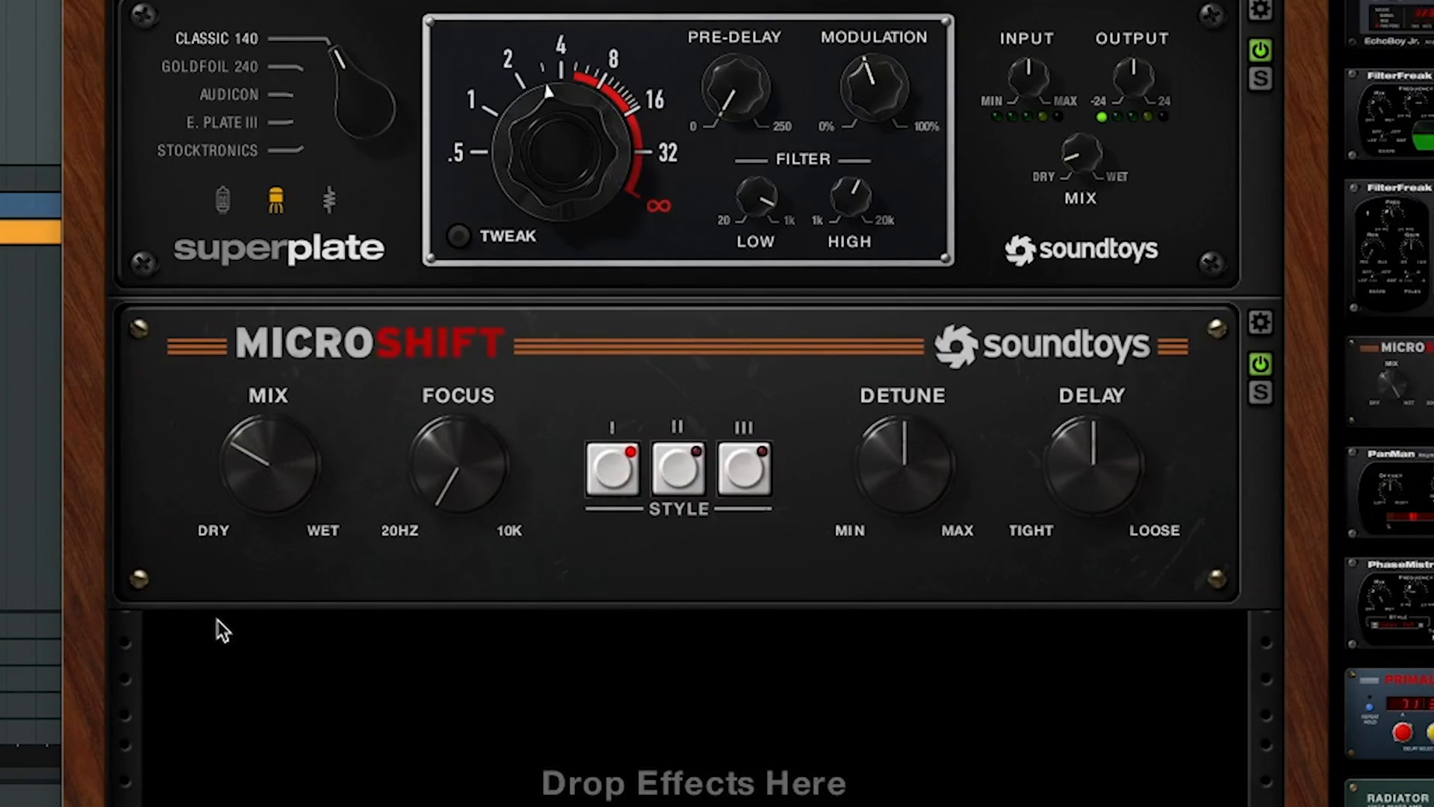
pyautogui.moveTo(470, 384); pyautogui.dragTo(497, 280)
pyautogui.moveTo(934, 480); pyautogui.dragTo(937, 450)
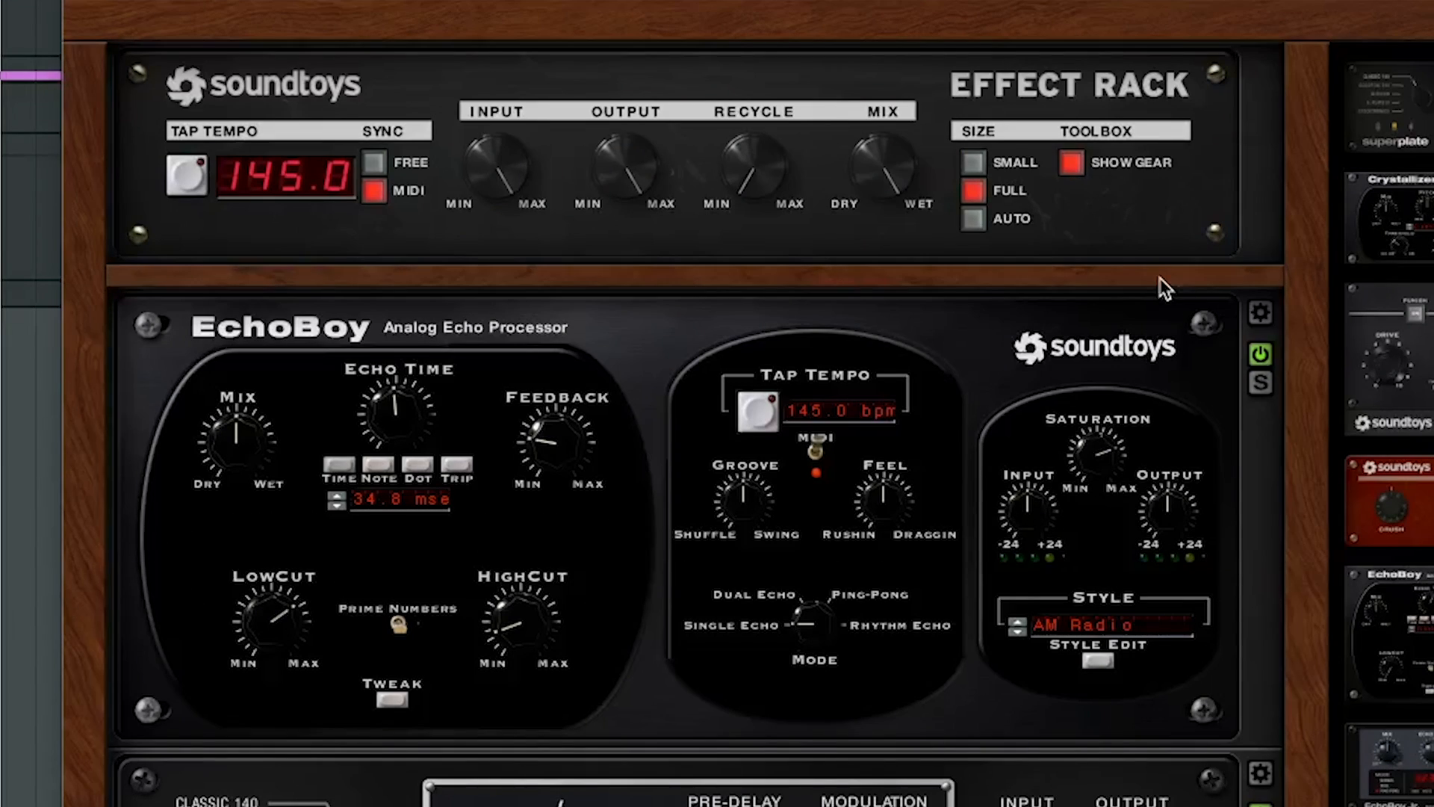
# Lower the Effect Rack's master mix
pyautogui.moveTo(884, 173); pyautogui.dragTo(874, 234)
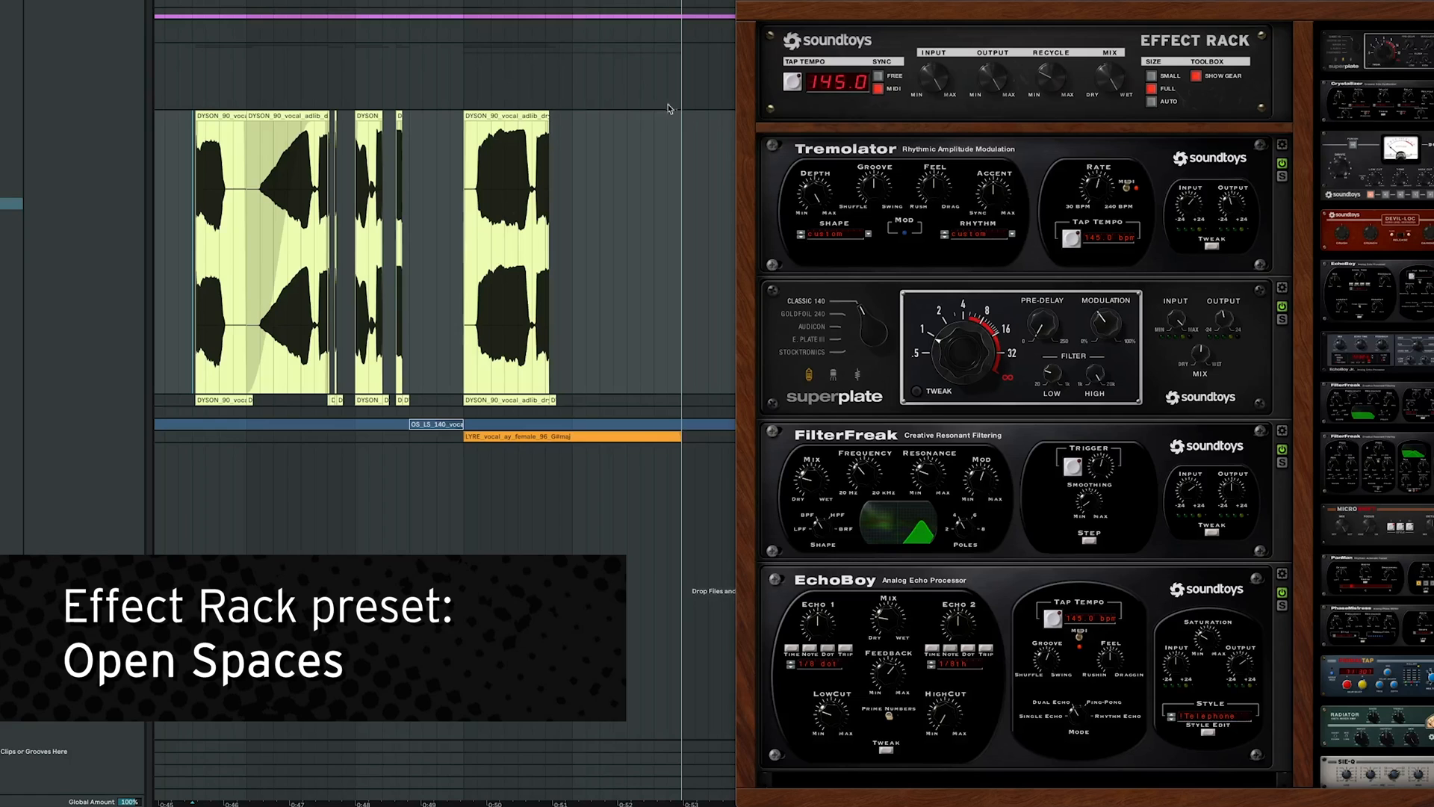
# Play back the vocal through the Open Spaces rack preset
pyautogui.press('space')
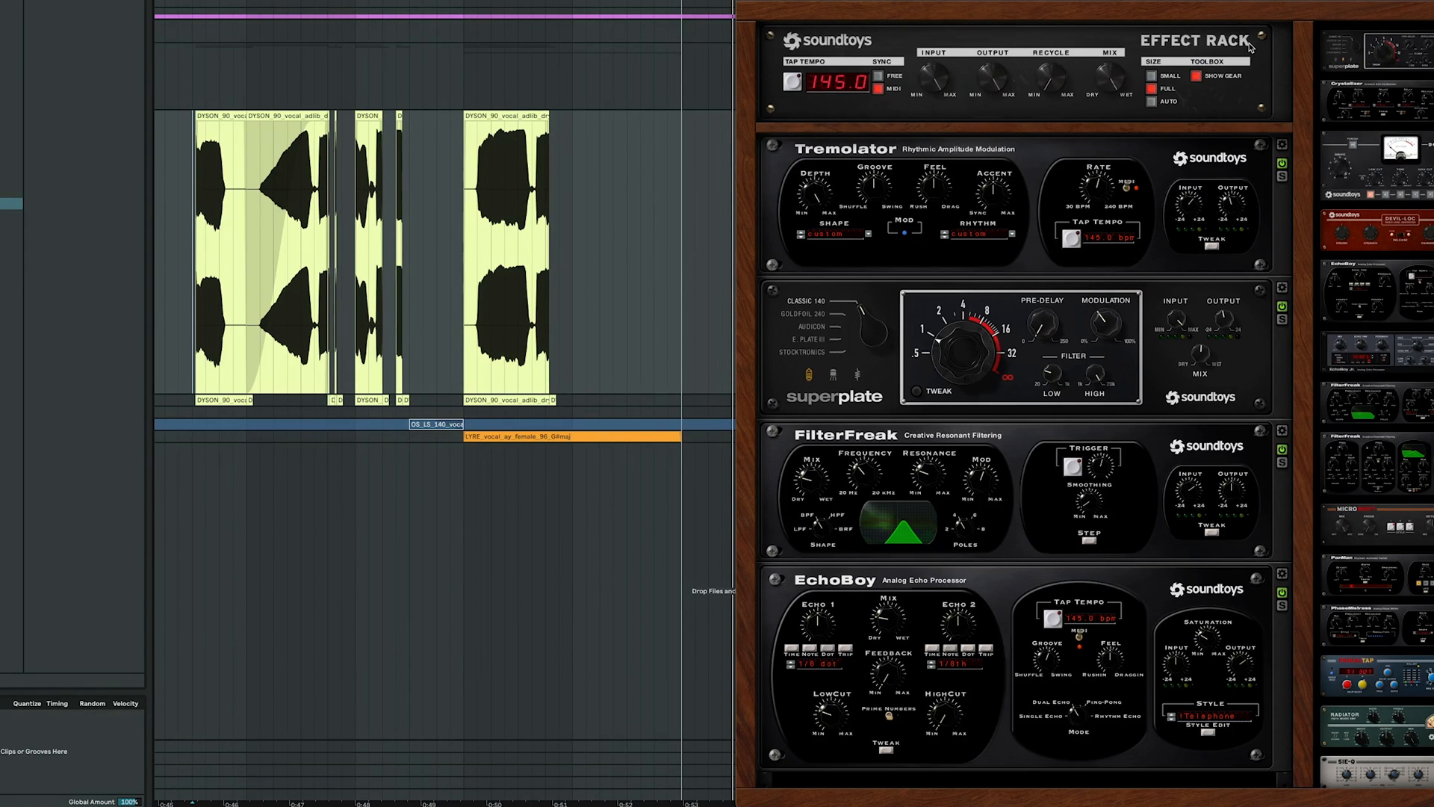
pyautogui.press('a')
pyautogui.click(1116, 83)
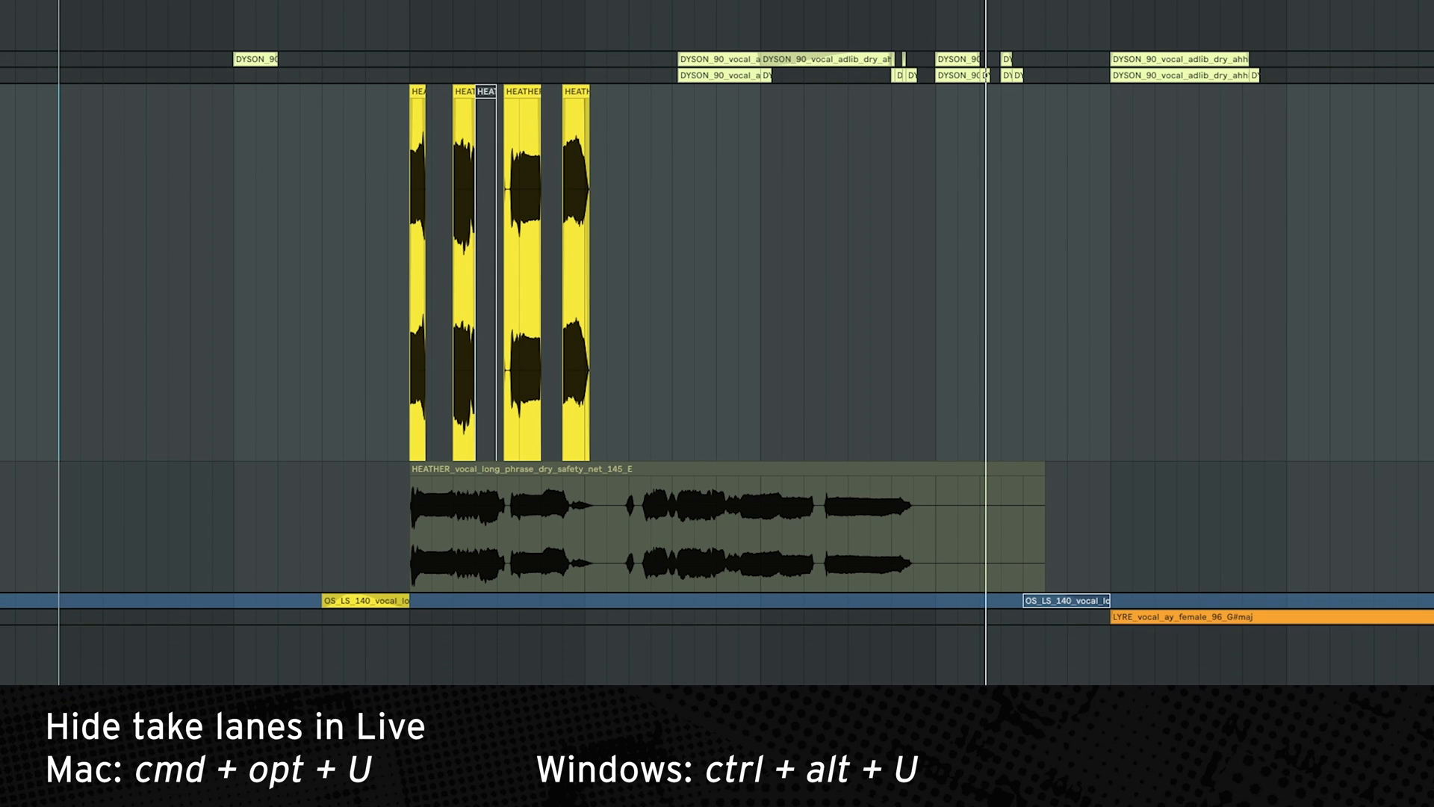
# Toggle take lanes for the HEATHER vocal and select two of its chopped take segments
pyautogui.press('super+alt+u')
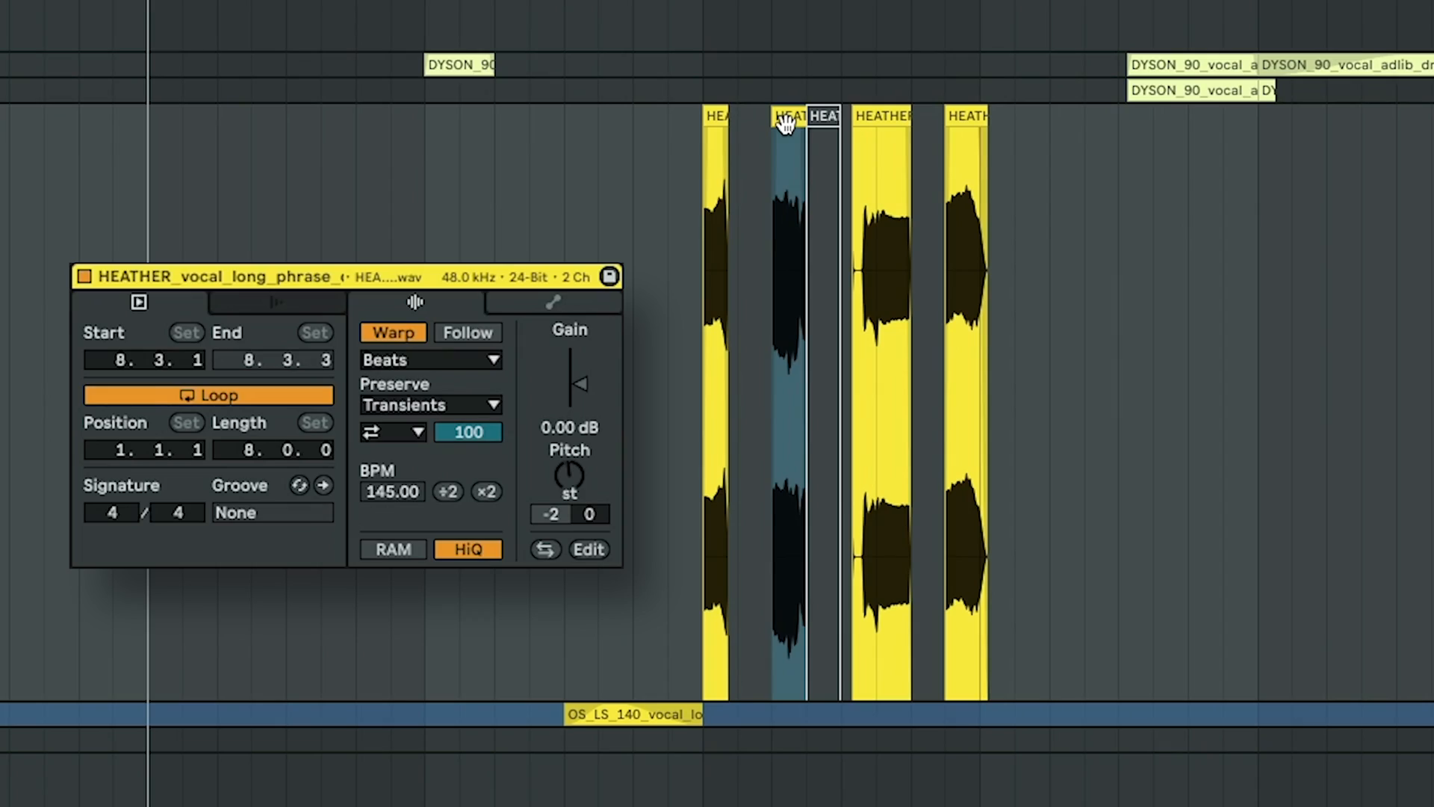
pyautogui.click(889, 116)
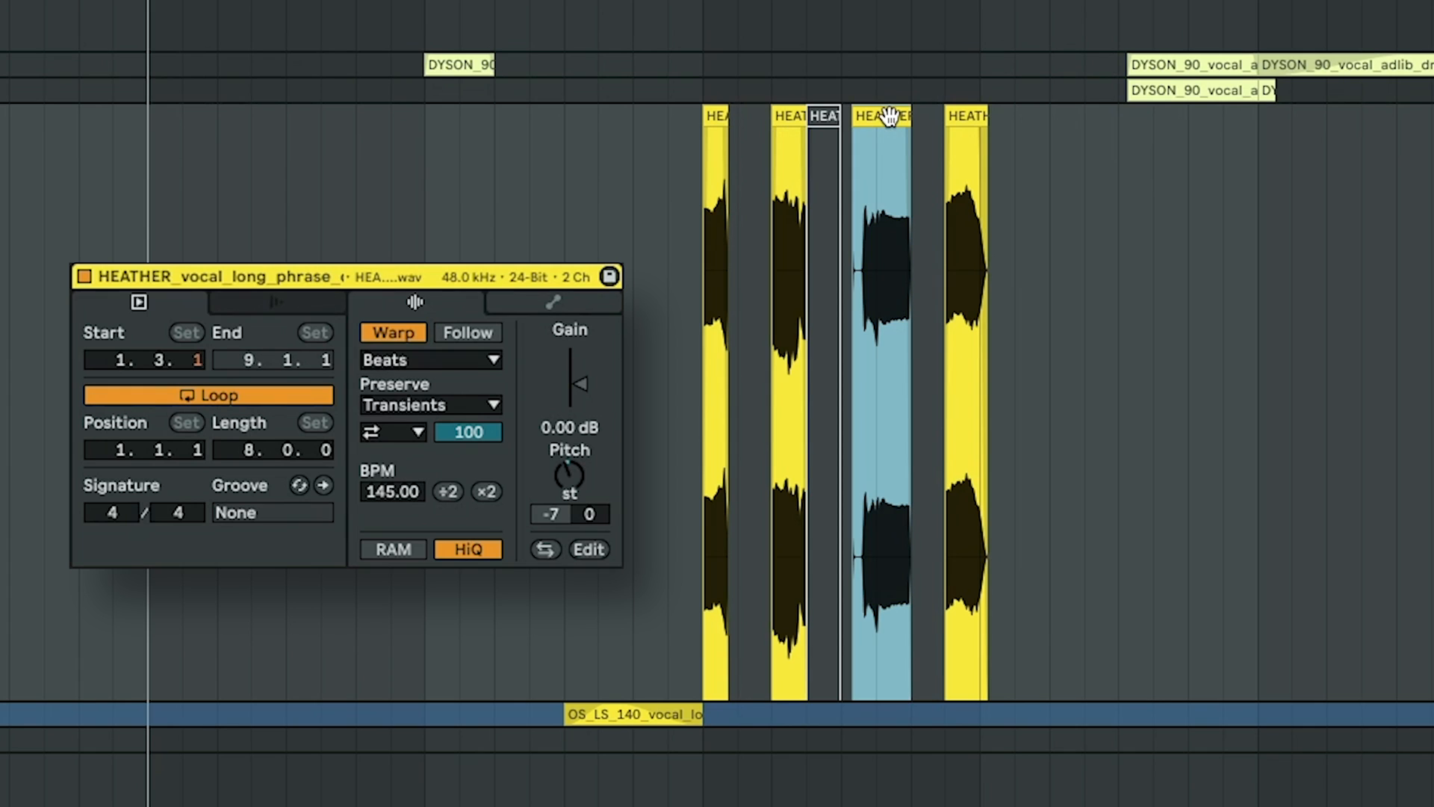
pyautogui.click(959, 117)
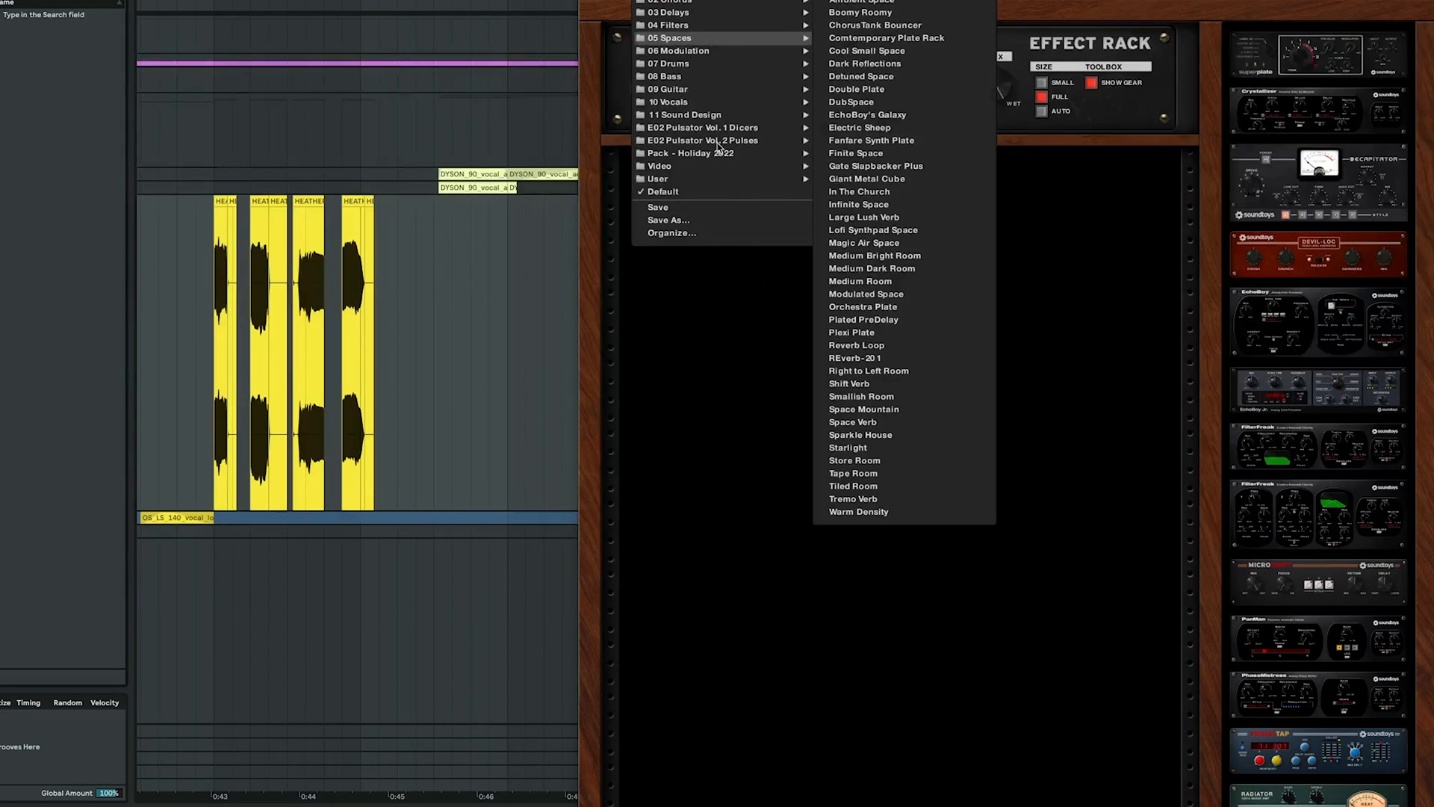
# Load a preset from the Effect Rack's Pack - Holiday 2022 folder and play it back
pyautogui.moveTo(719, 159)
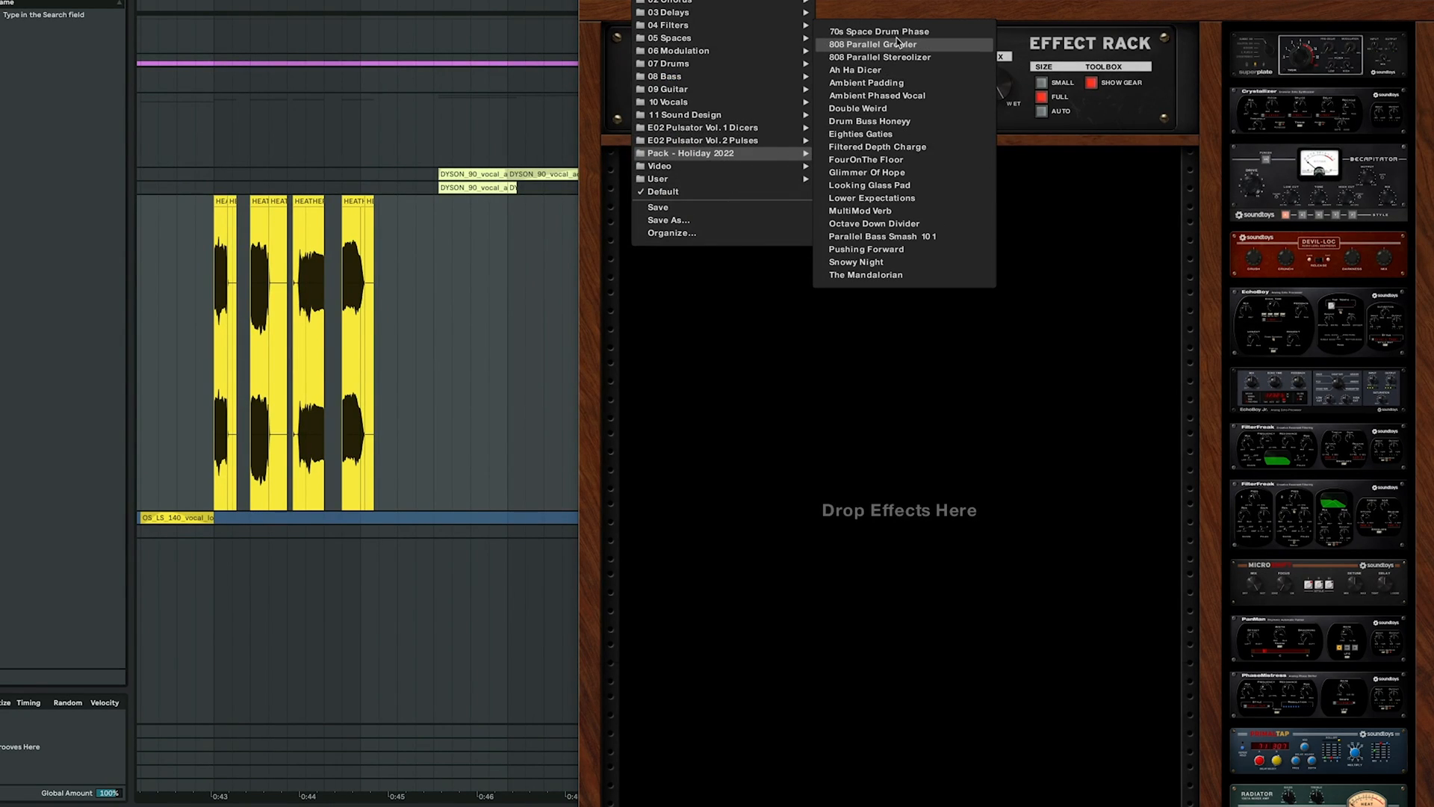
pyautogui.click(626, 183)
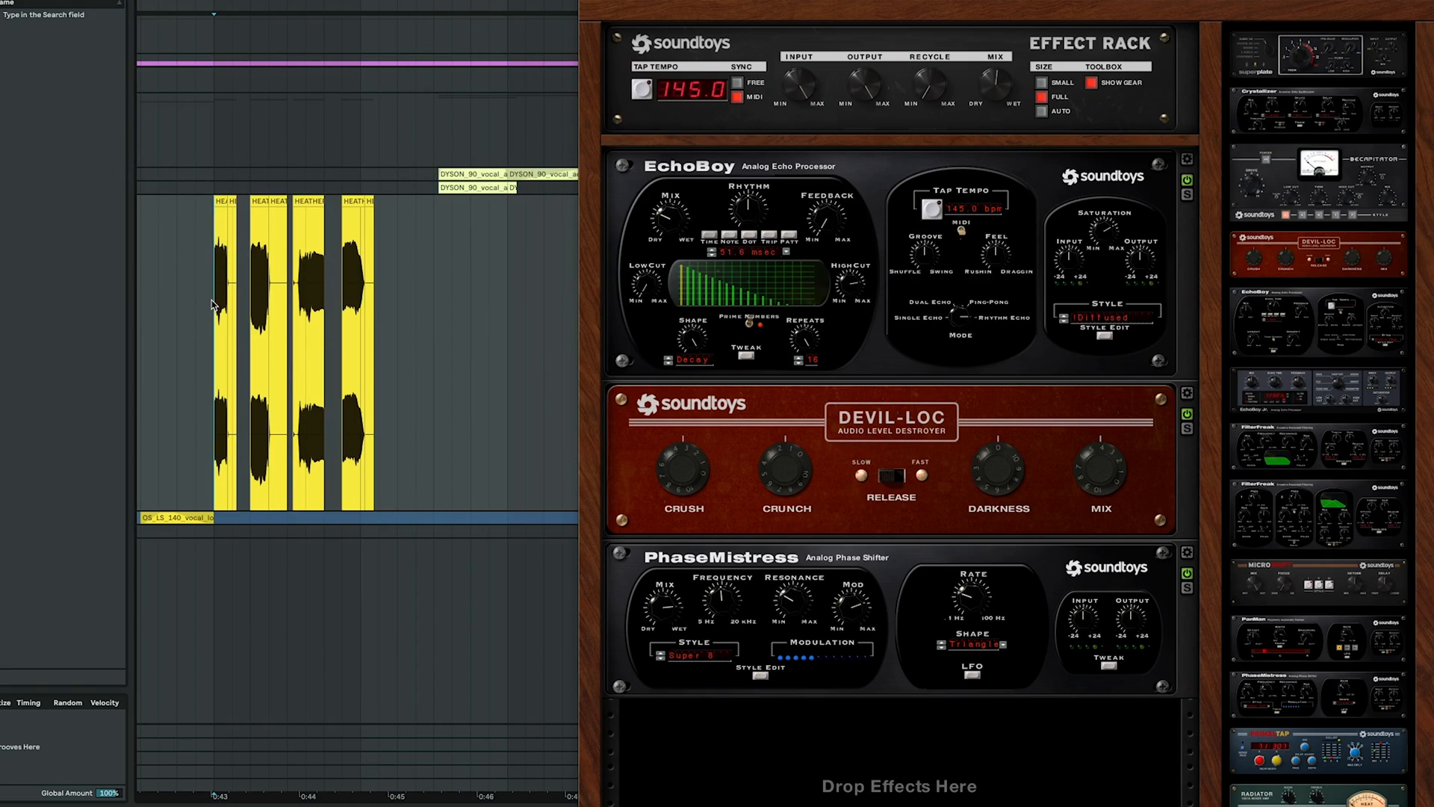
pyautogui.press('space')
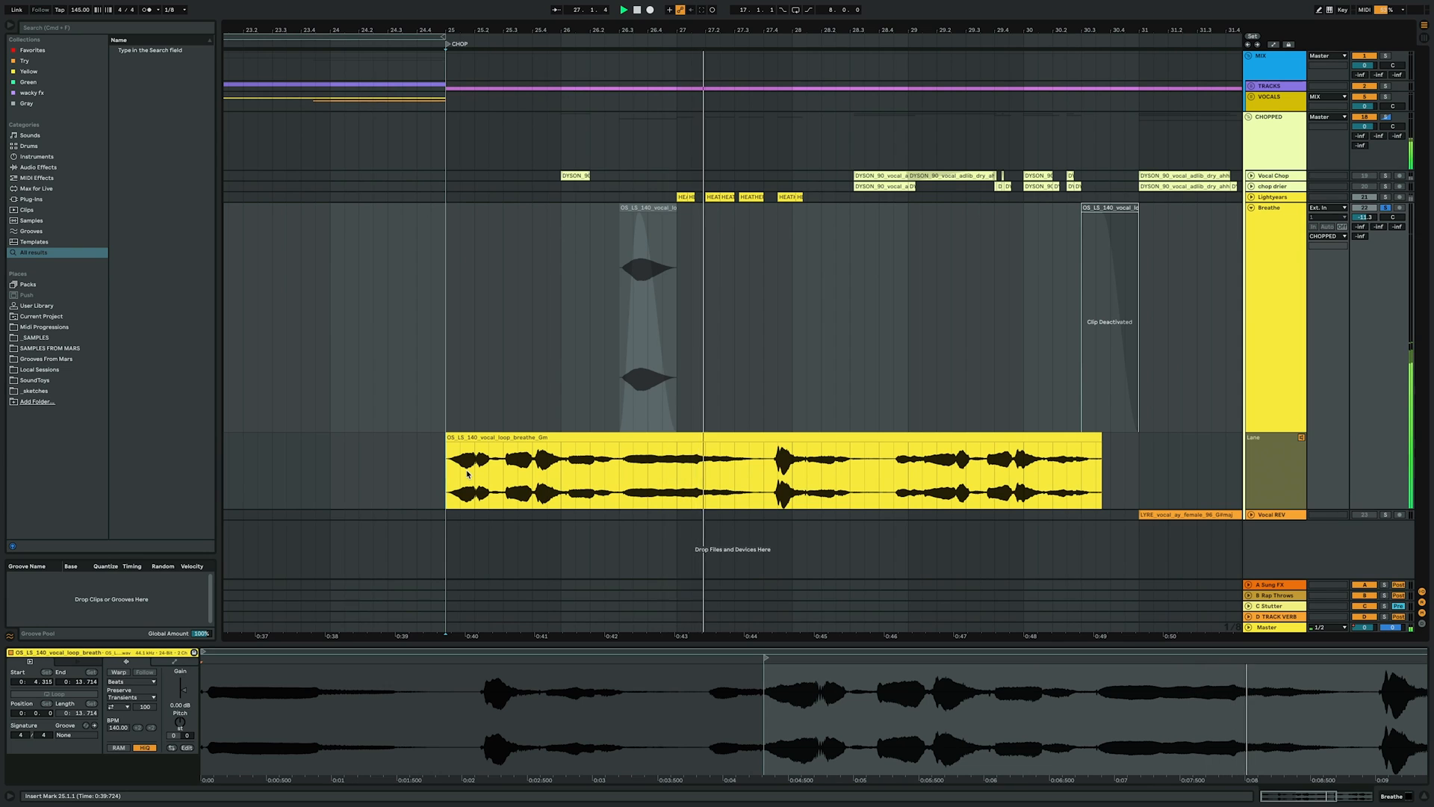
# Open PanMan on the Breathe track and load its Faast Shimmer Pan preset
pyautogui.moveTo(620, 460); pyautogui.dragTo(673, 461)
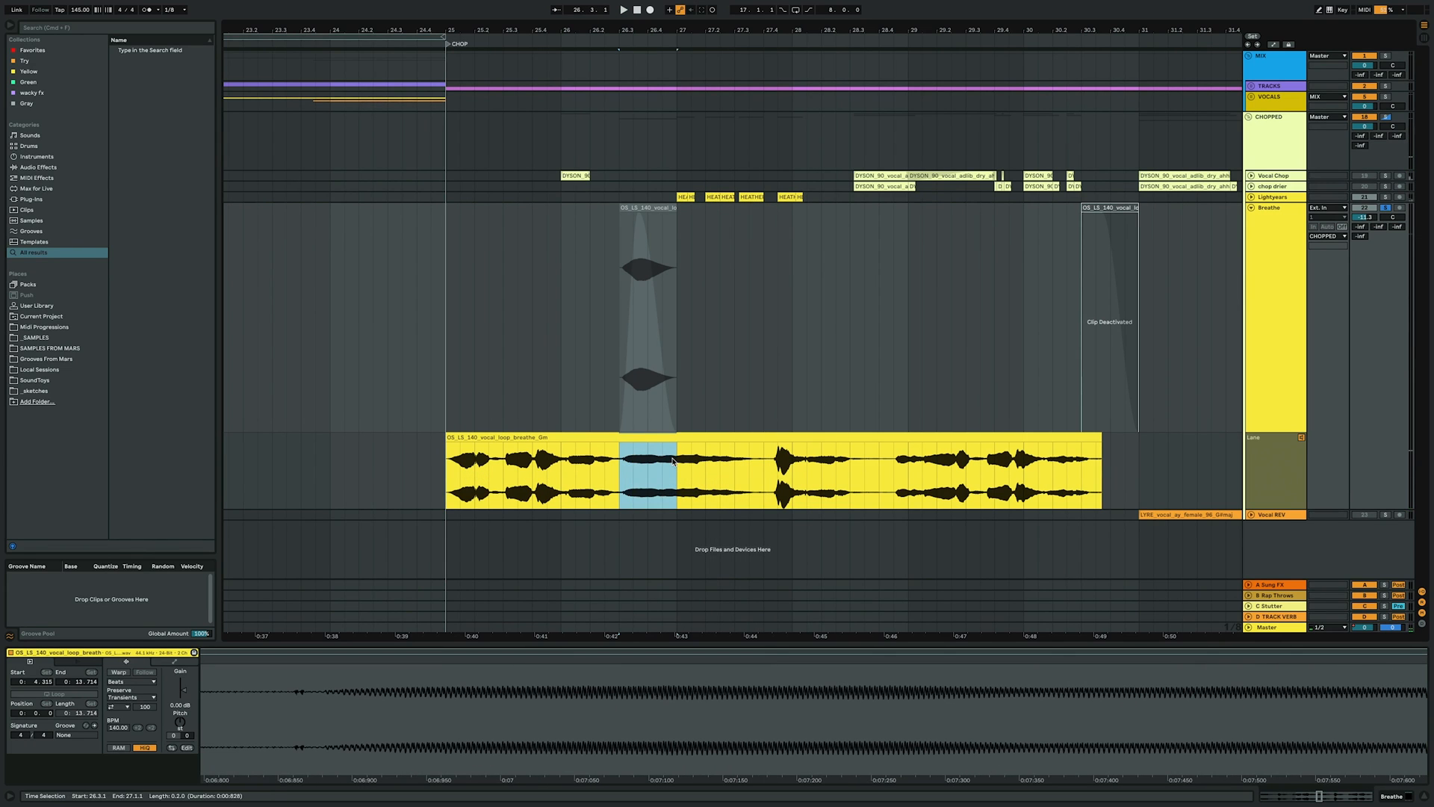
pyautogui.click(1302, 438)
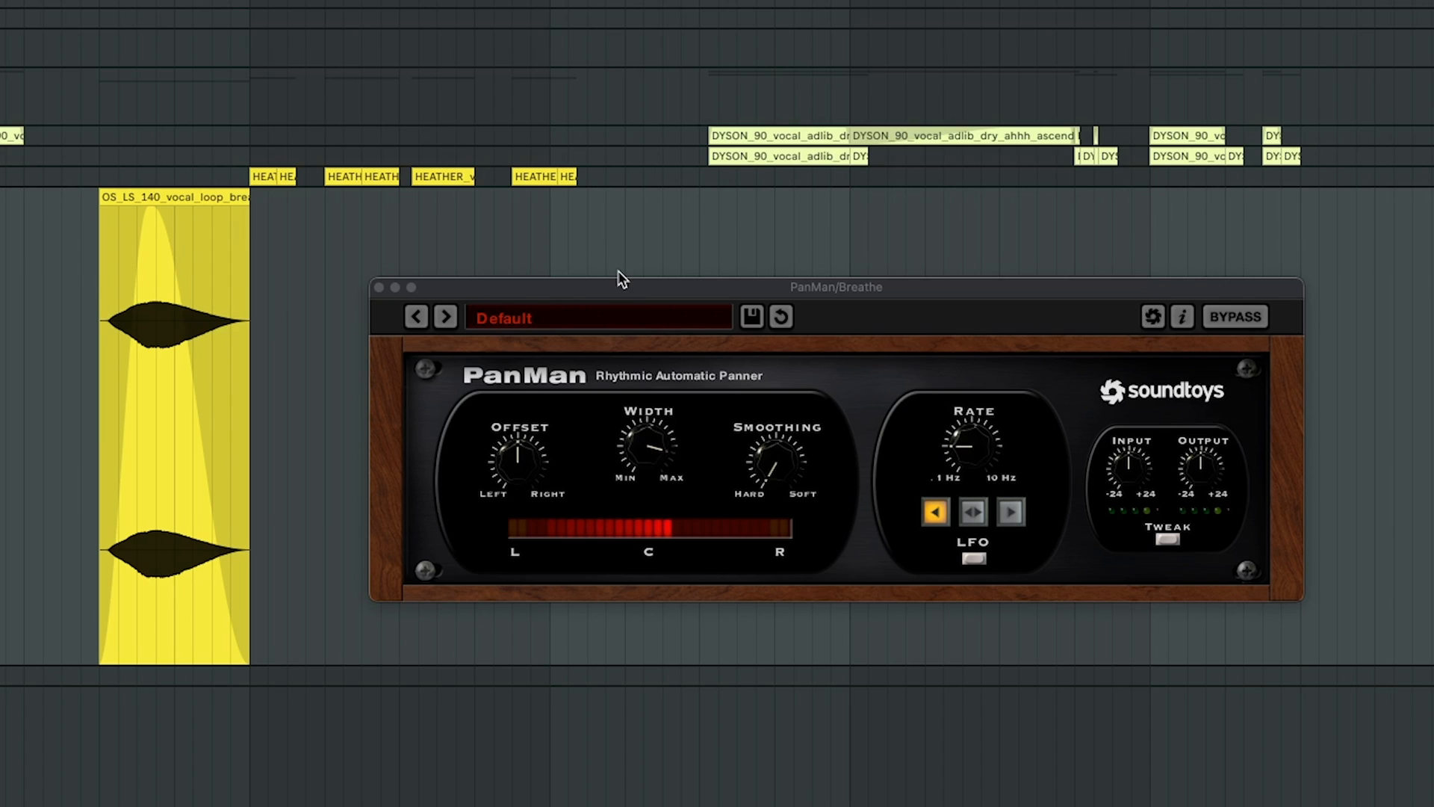
pyautogui.click(634, 314)
pyautogui.moveTo(634, 317)
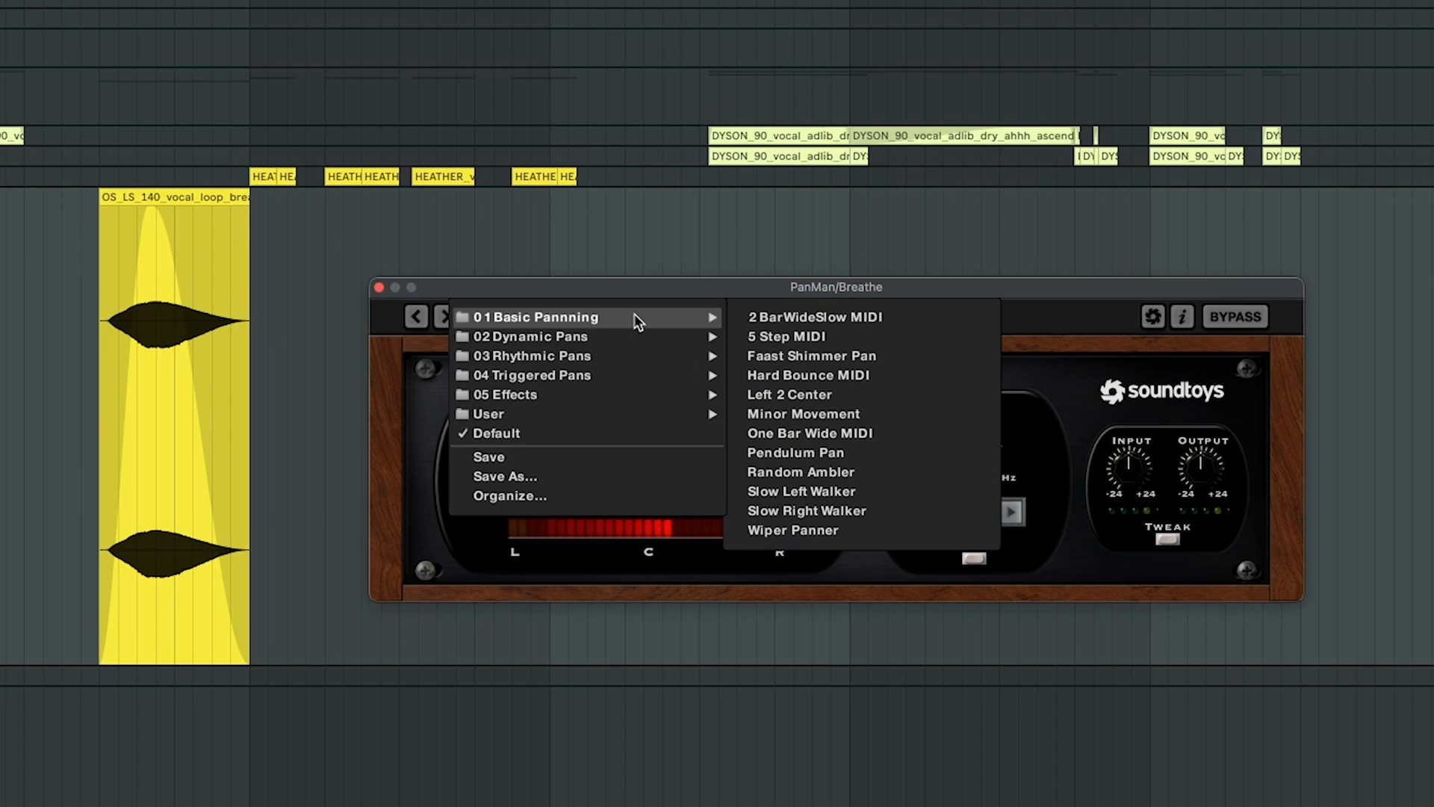
pyautogui.click(829, 356)
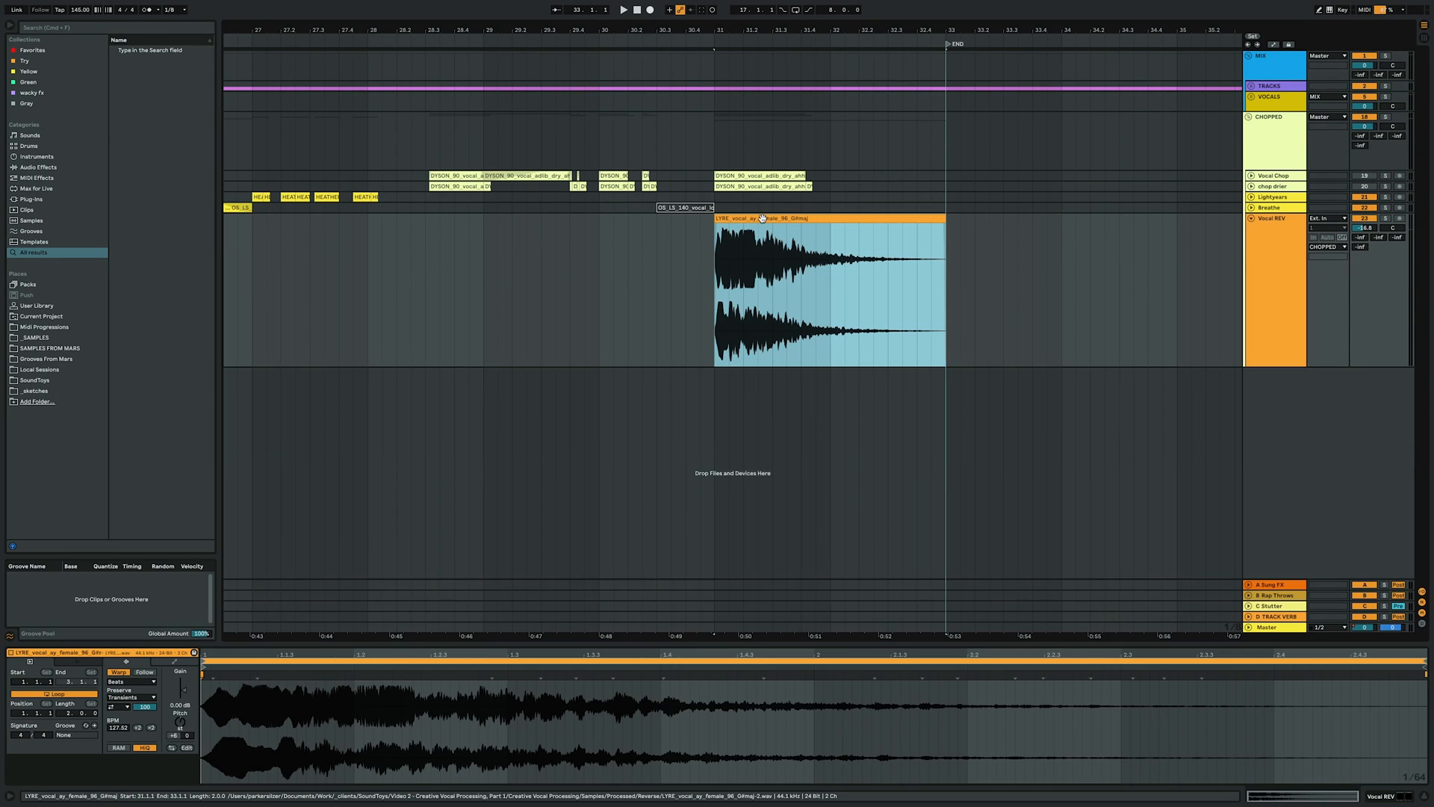
# Reverse the LYRE vocal clip and play it back through the REverb-201 rack preset
pyautogui.press('r')
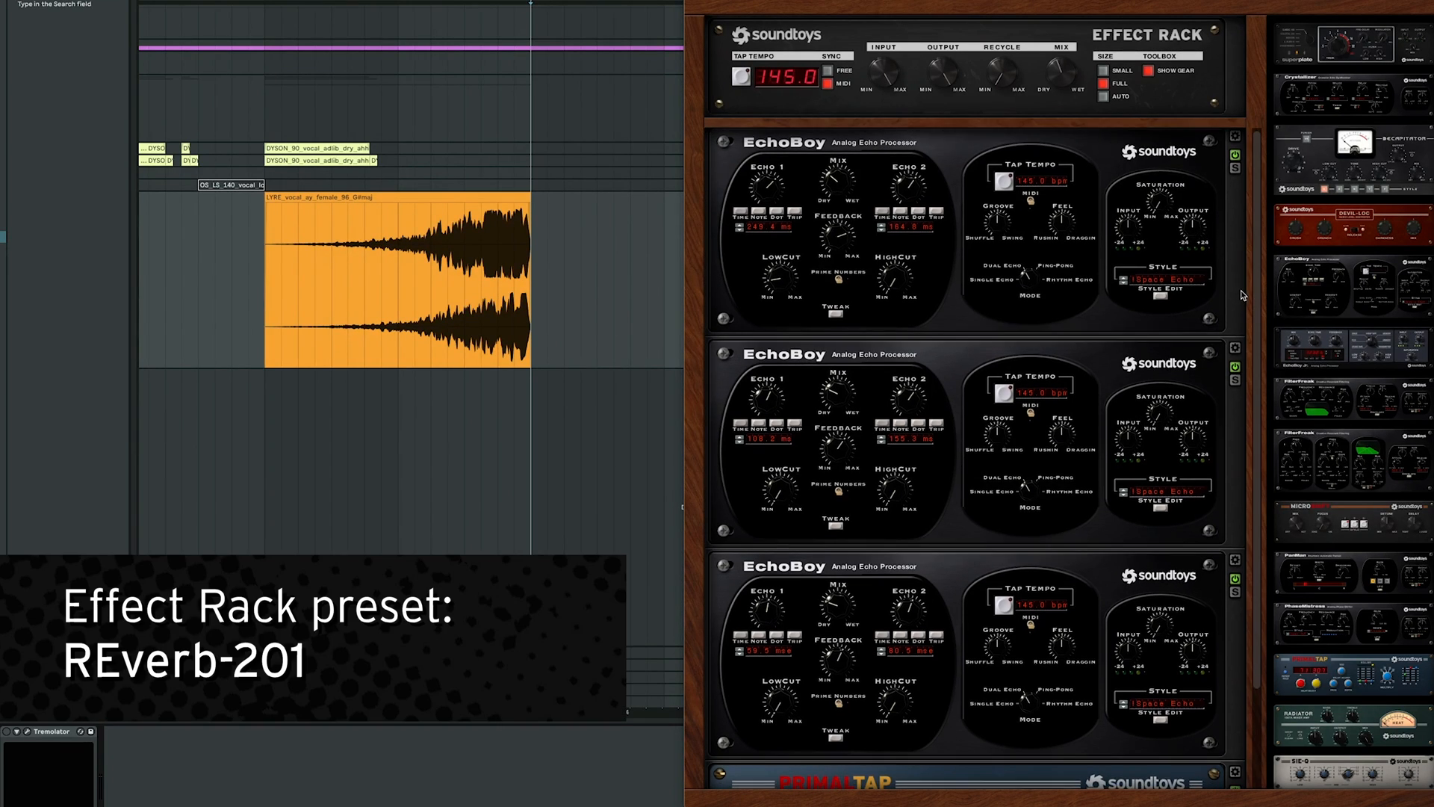
pyautogui.scroll(-3, 1241, 296)
pyautogui.scroll(-1, 1246, 296)
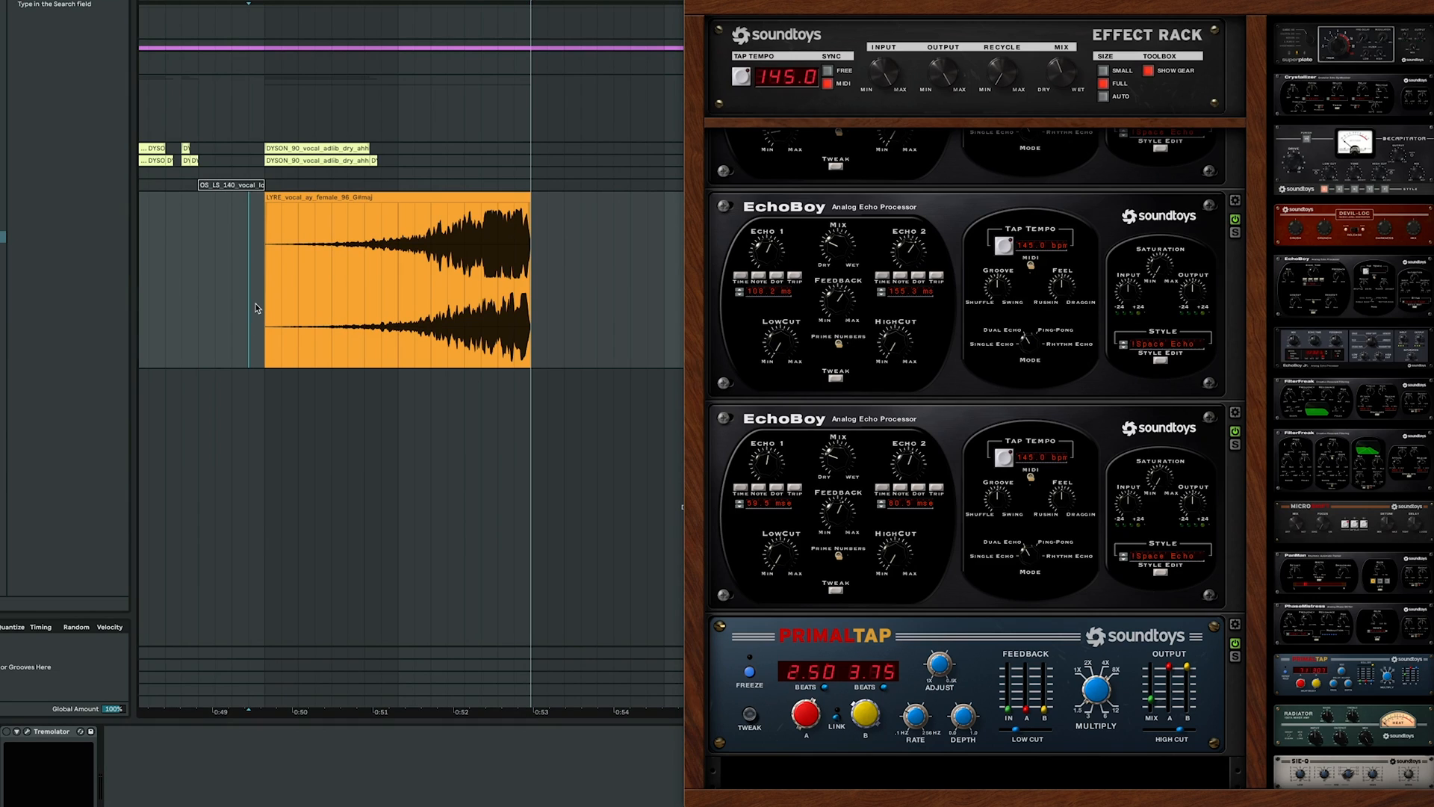
pyautogui.press('space')
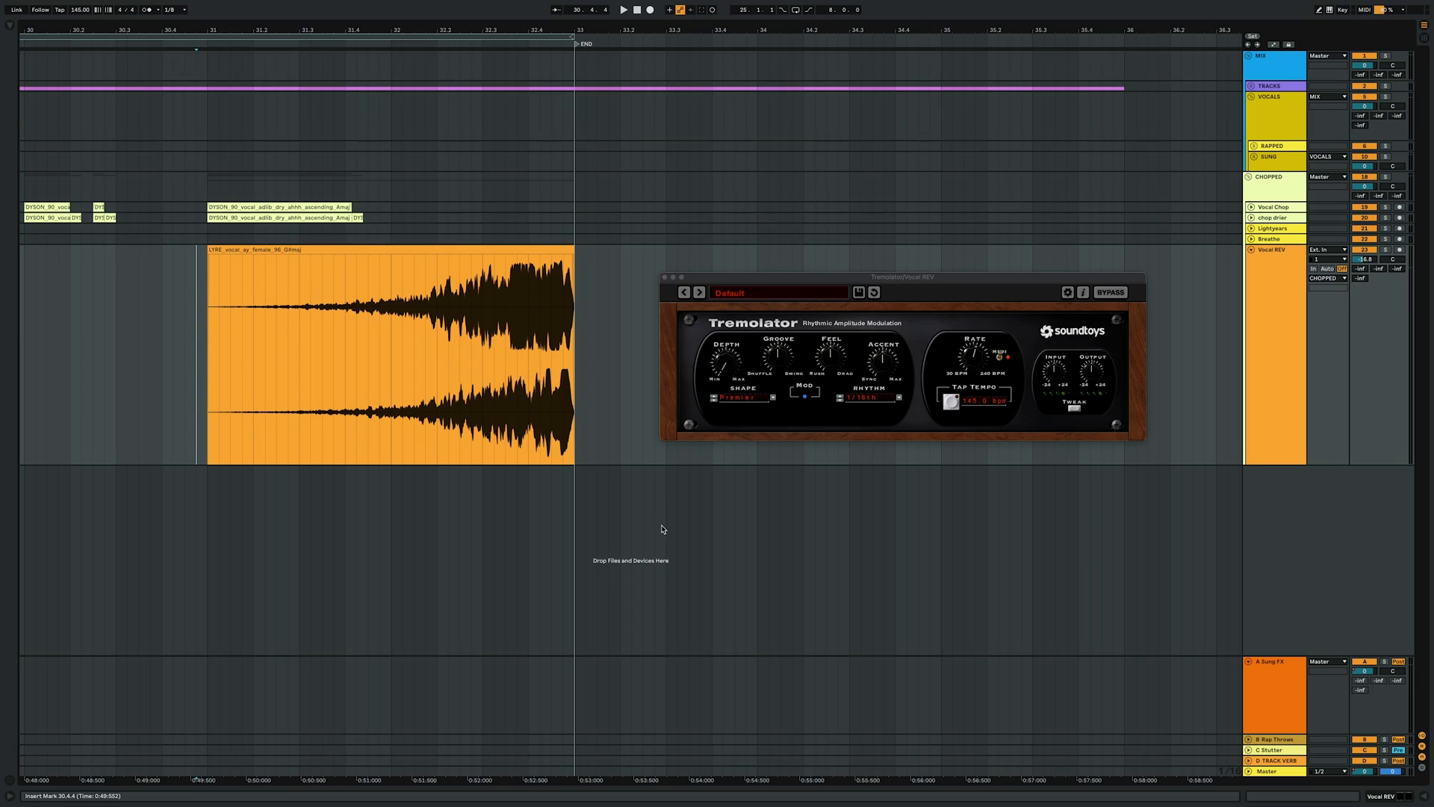
# Toggle automation view to show the Tremolator depth envelope on the Vocal REV track
pyautogui.press('a')
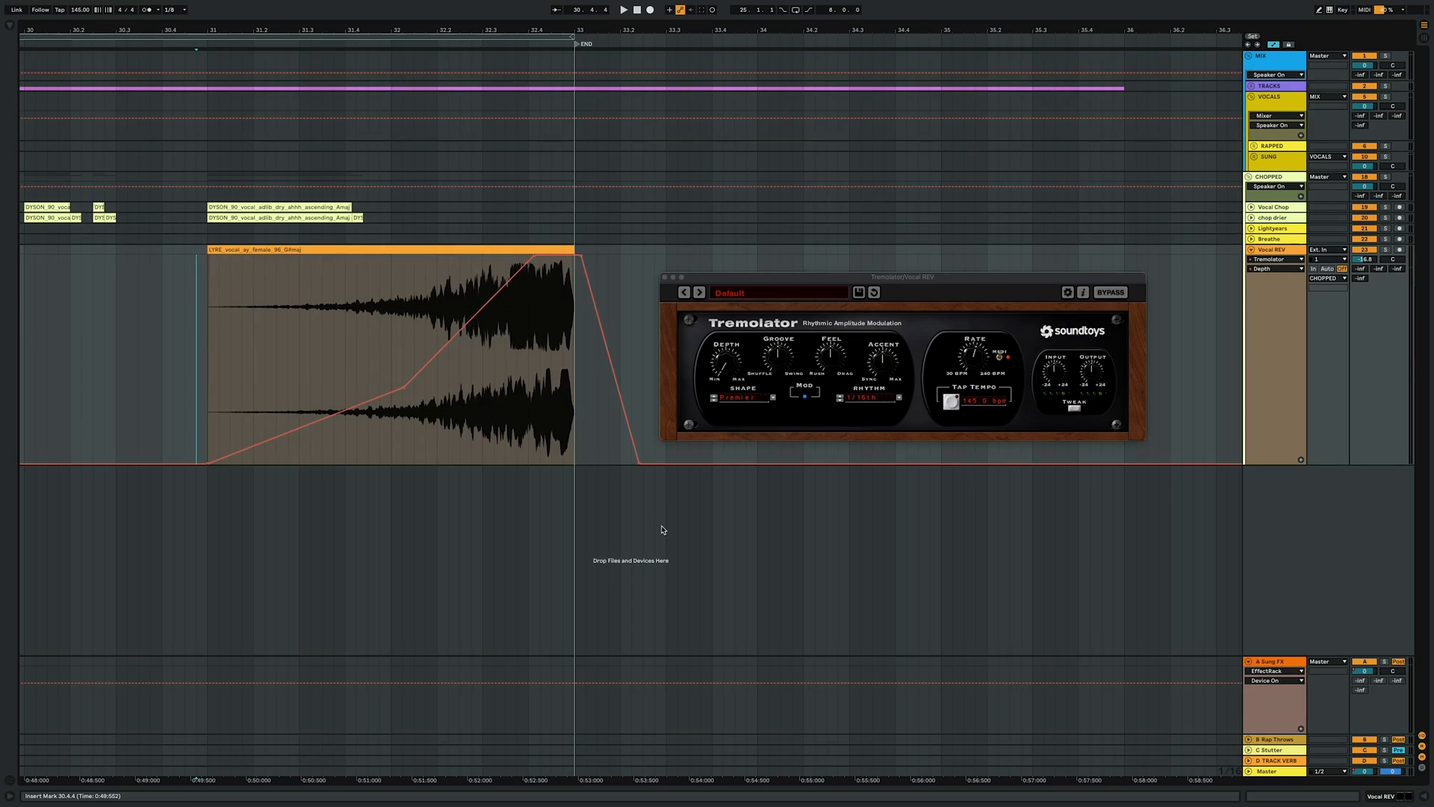